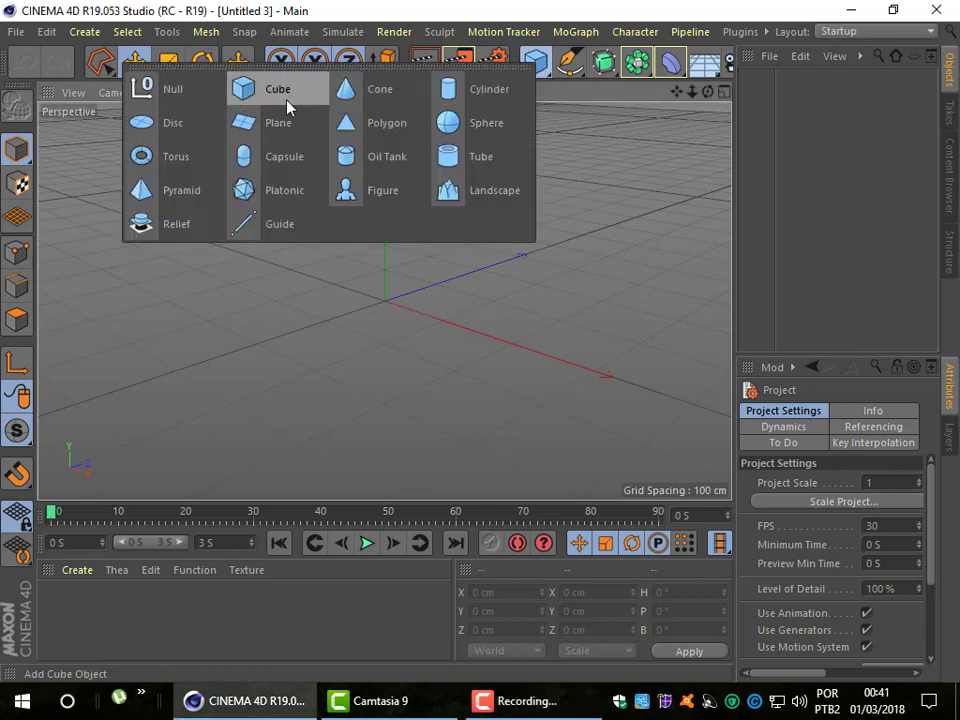
Step: Add a 200 cm cube at the origin and toggle its selection off and on
drag(545, 75, 287, 103)
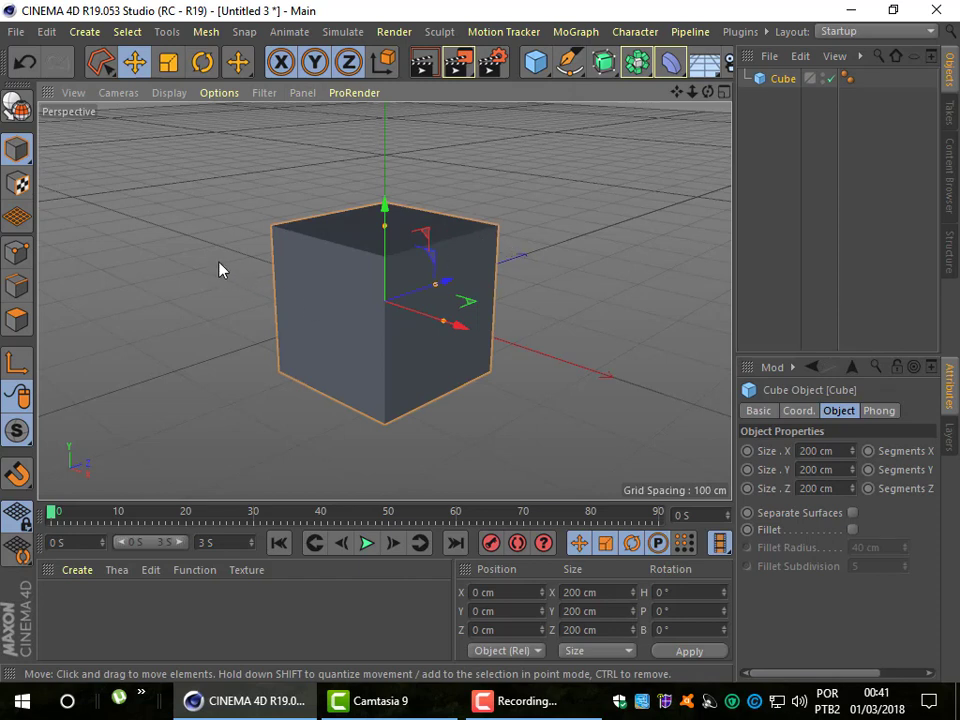
click(190, 270)
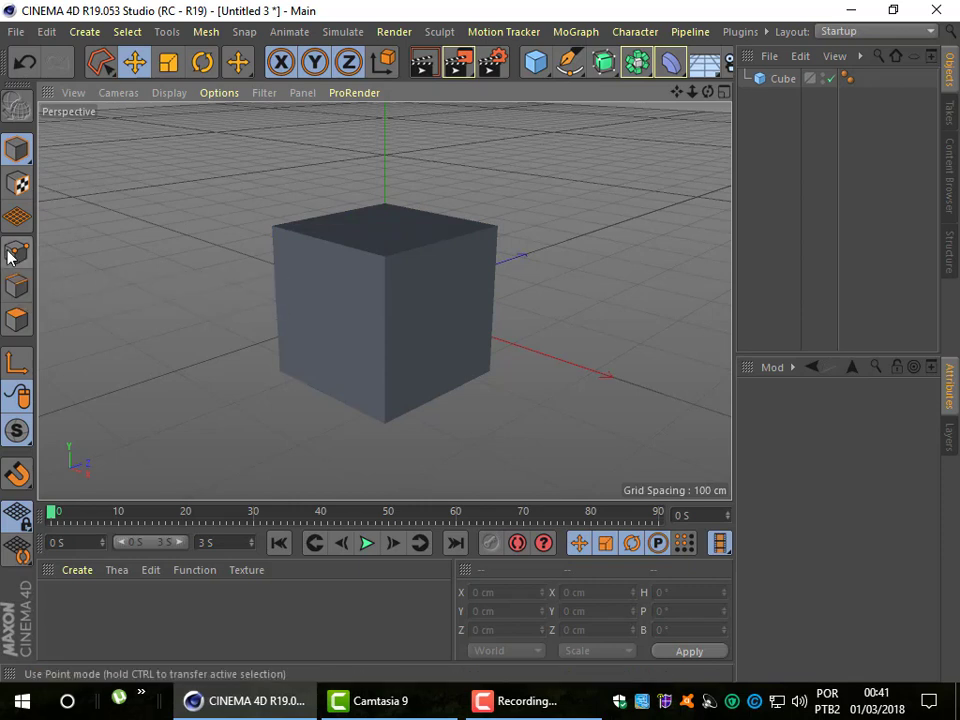
click(377, 280)
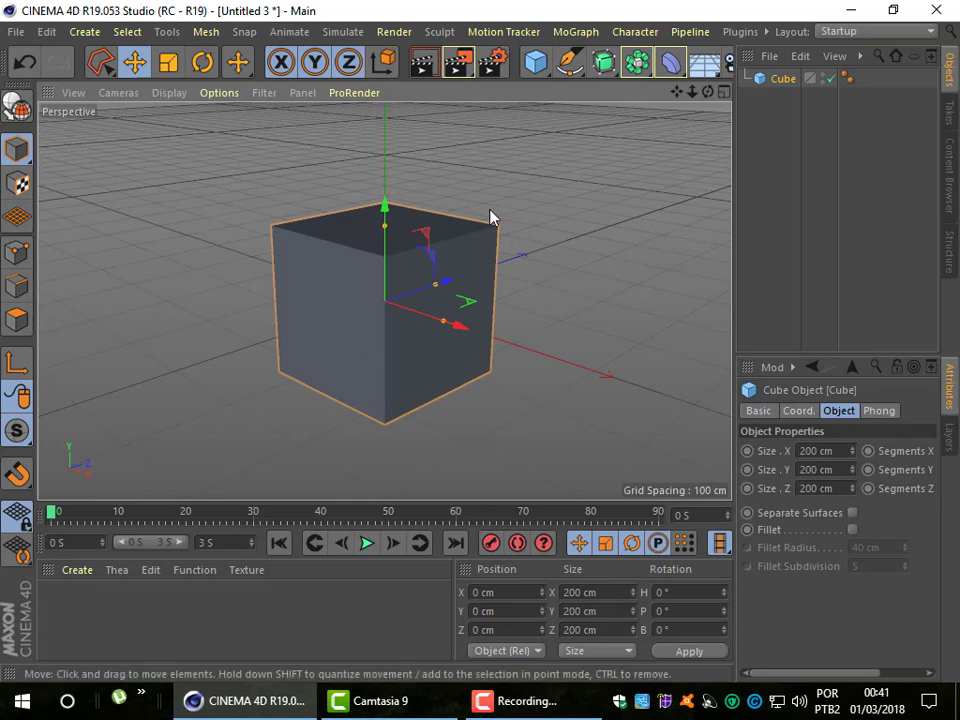
click(171, 238)
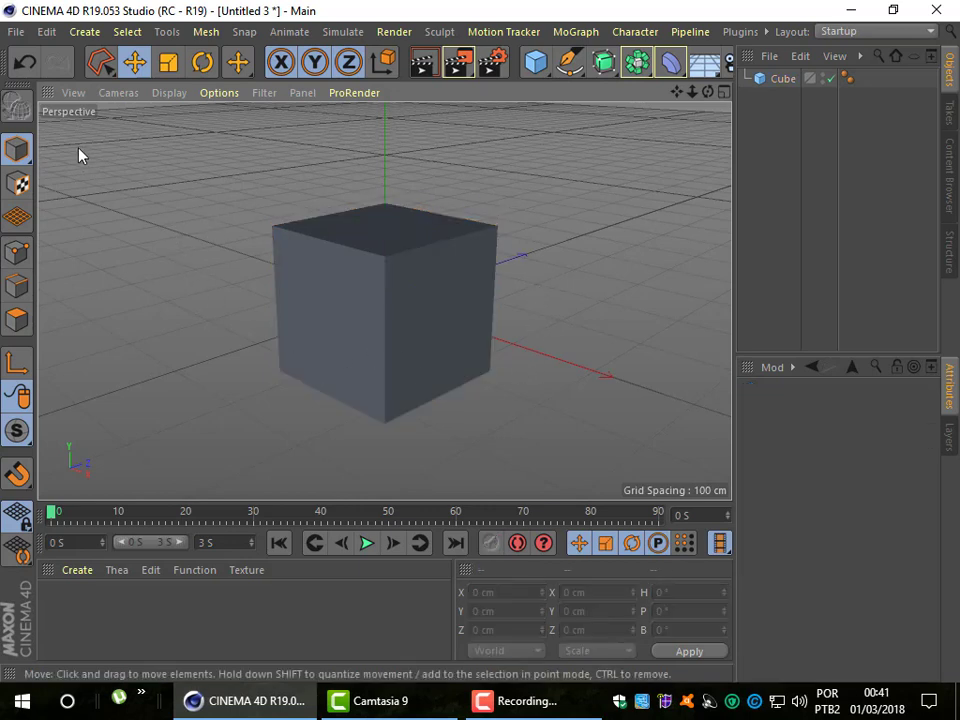
click(276, 285)
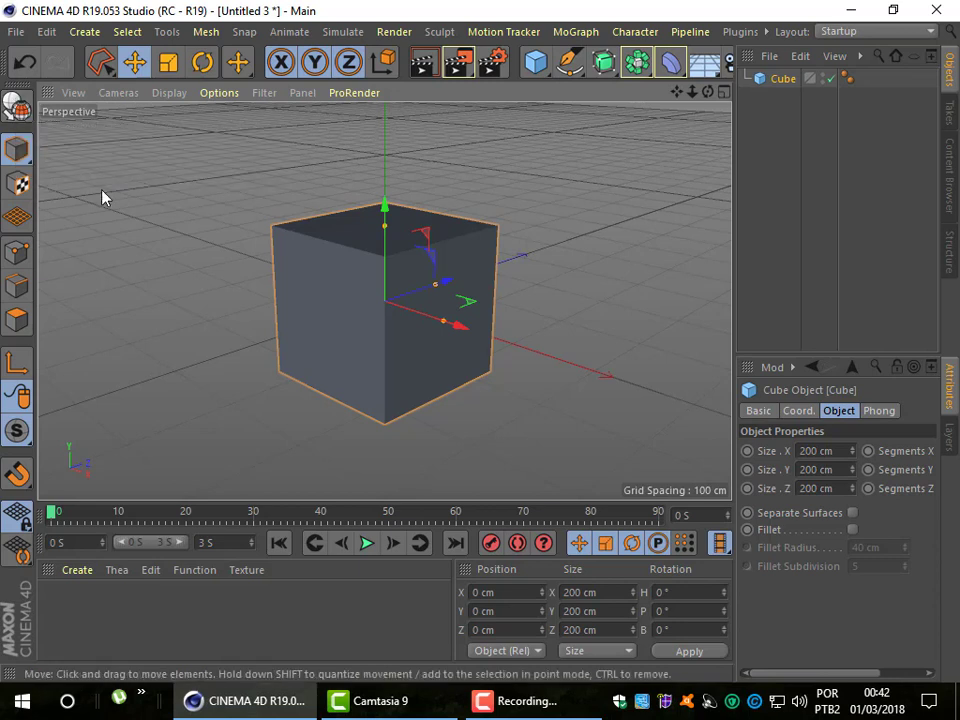
Step: Make the cube editable, switch to Points mode, and select each top corner point in turn
key(c)
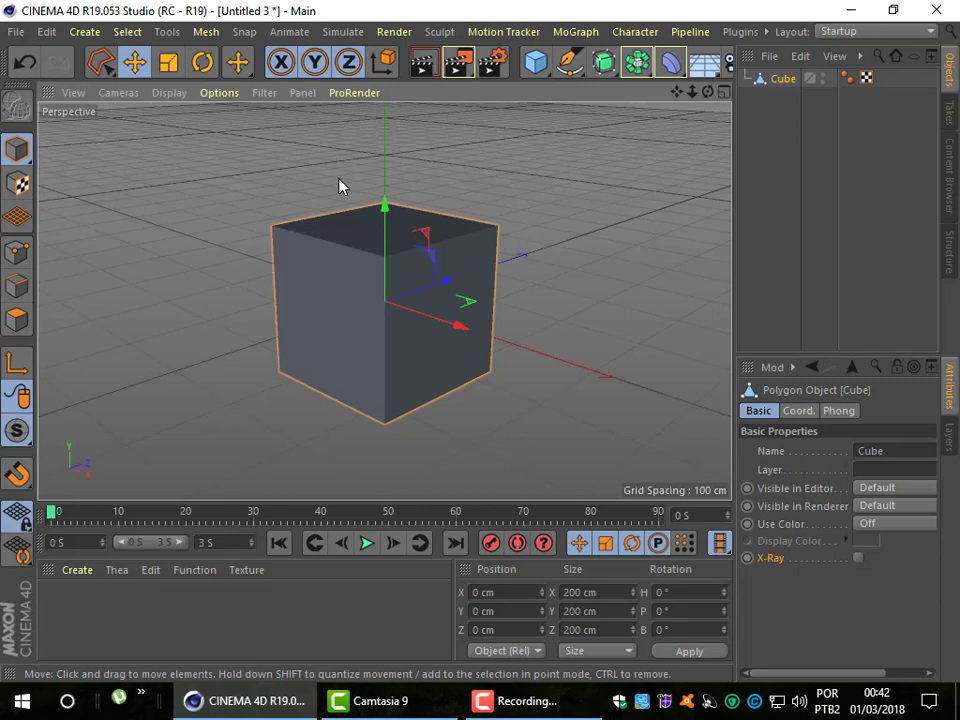
click(30, 258)
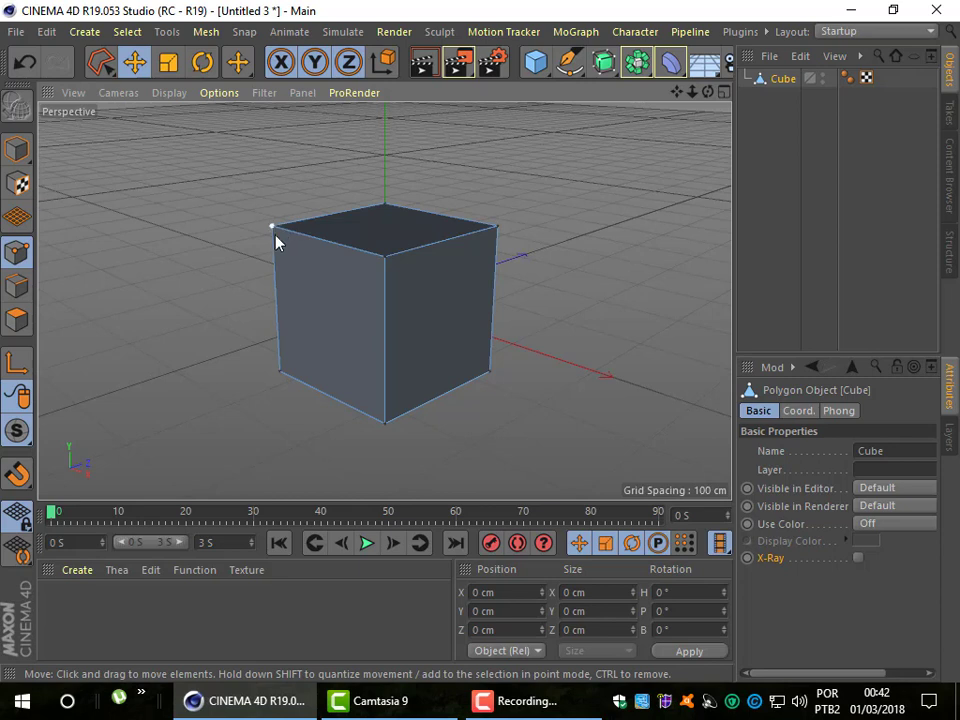
click(273, 228)
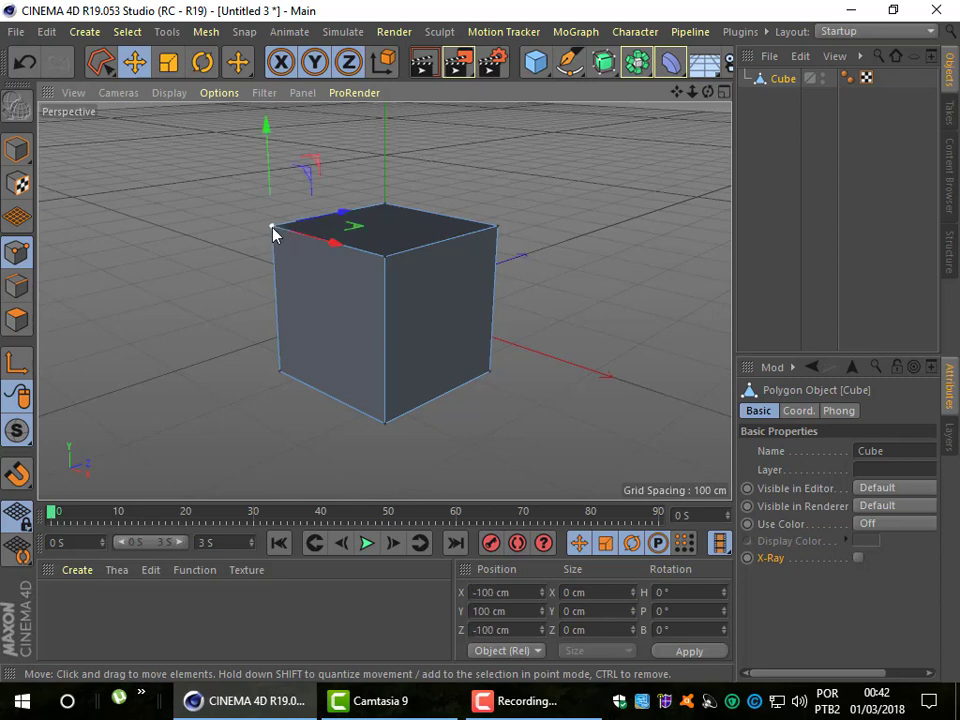
click(386, 207)
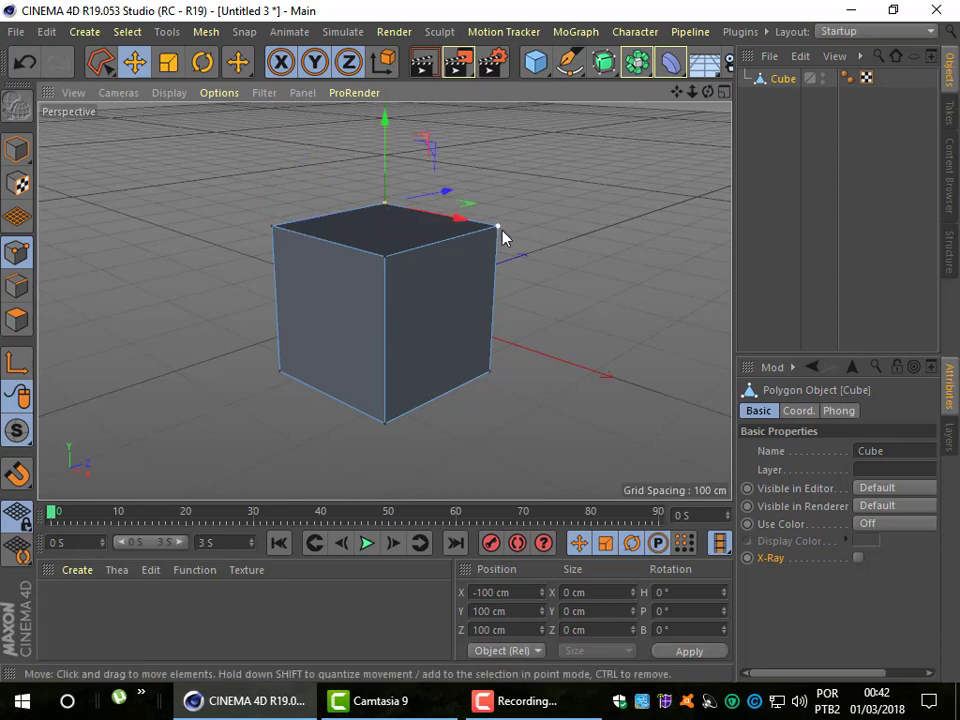
click(499, 230)
click(385, 259)
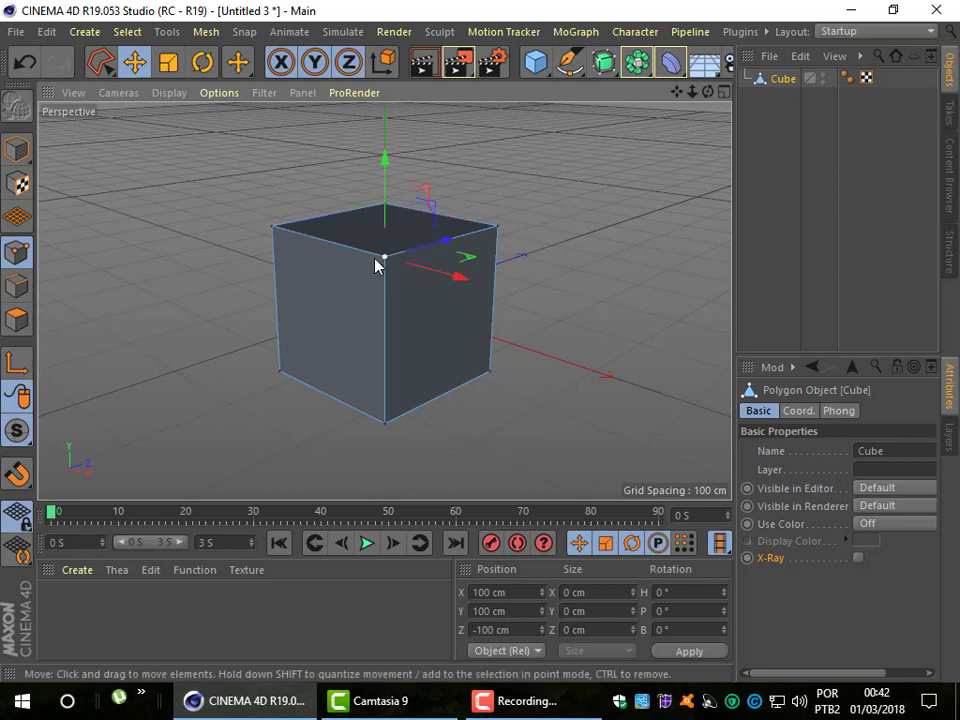
click(274, 229)
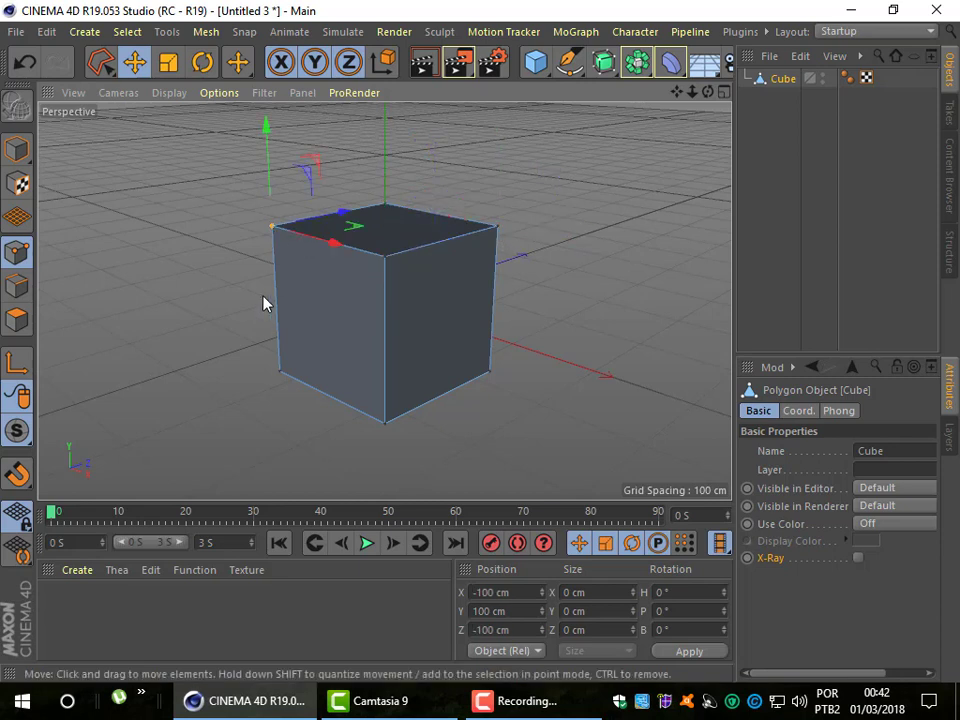
Step: Select the bottom corner points and top corners one by one
click(280, 373)
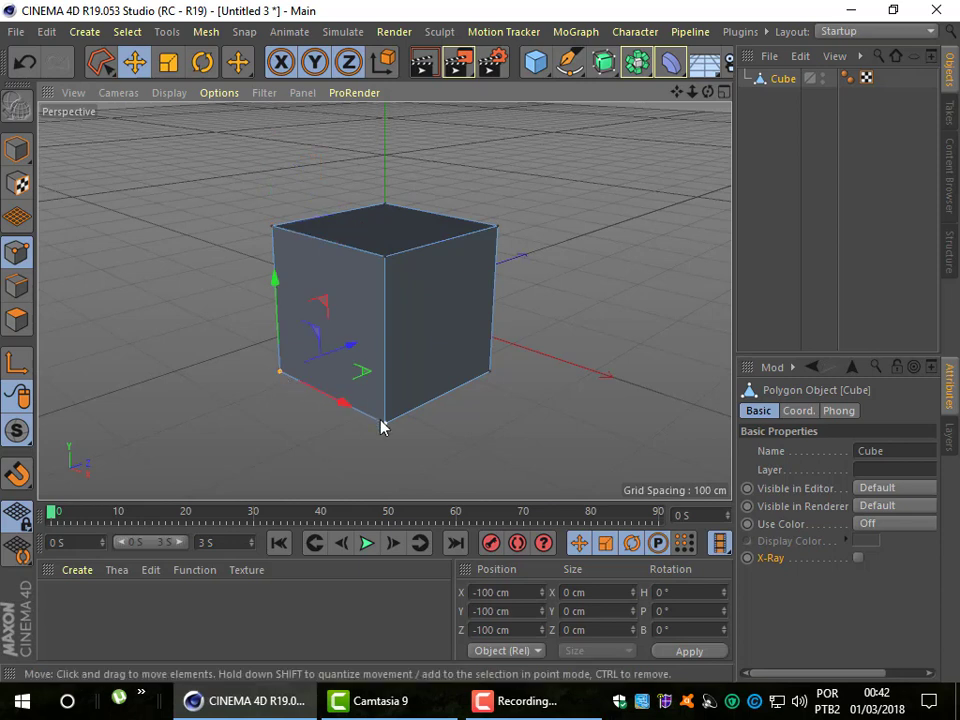
click(385, 421)
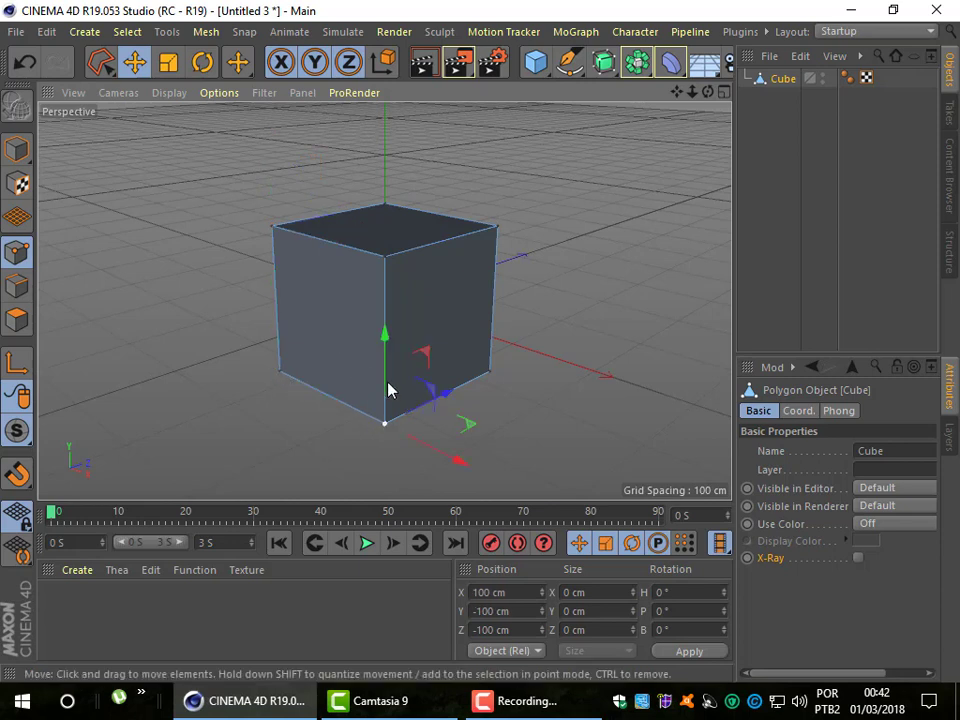
click(385, 258)
click(497, 228)
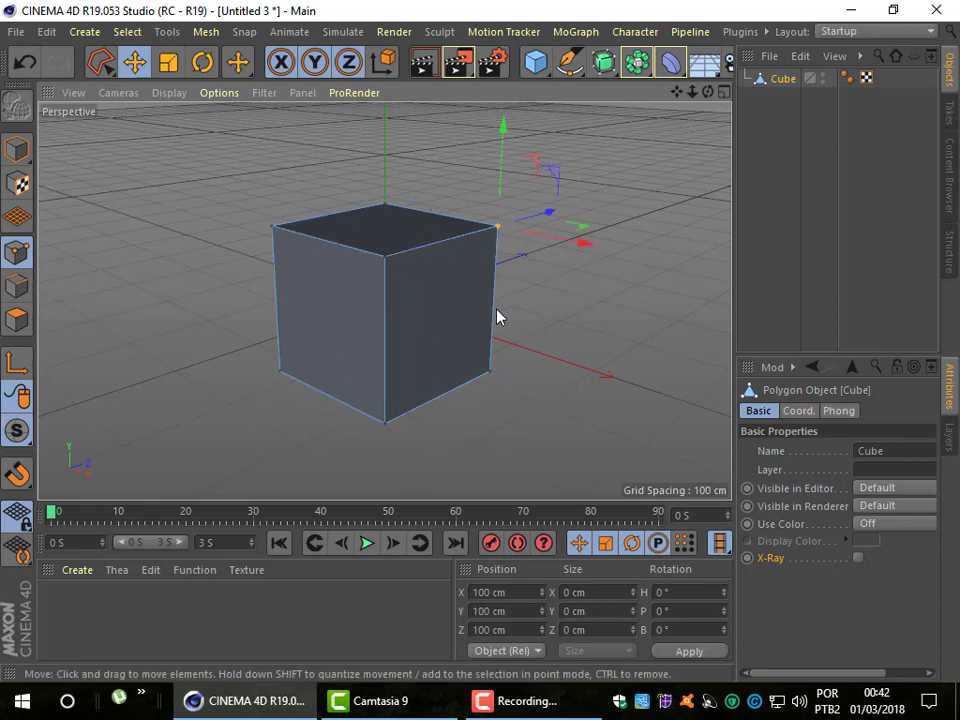
click(491, 371)
click(385, 260)
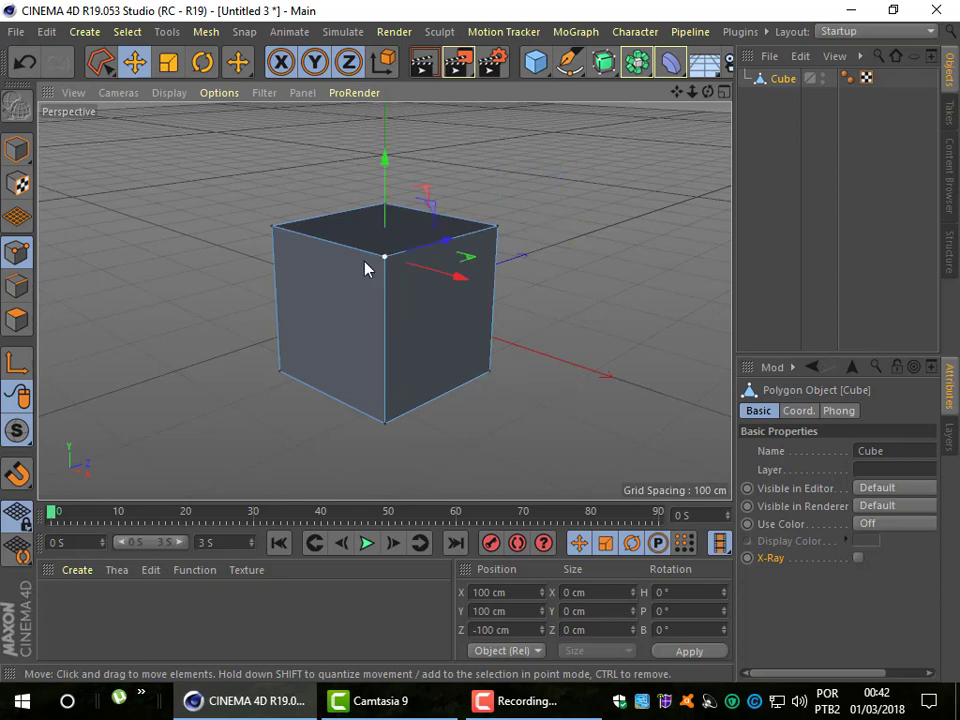
Step: Nudge the top-left corner point slightly upward and along X with the Move gizmo
click(273, 227)
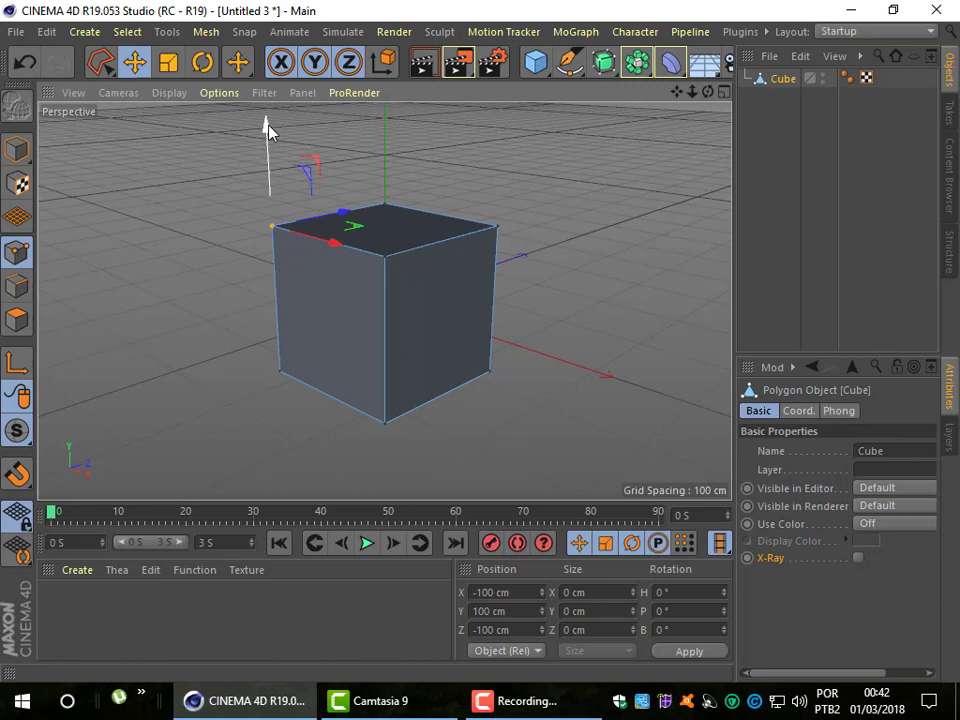
mouse_move(268, 130)
mouse_down()
mouse_move(268, 68)
mouse_move(275, 148)
mouse_move(276, 130)
mouse_up()
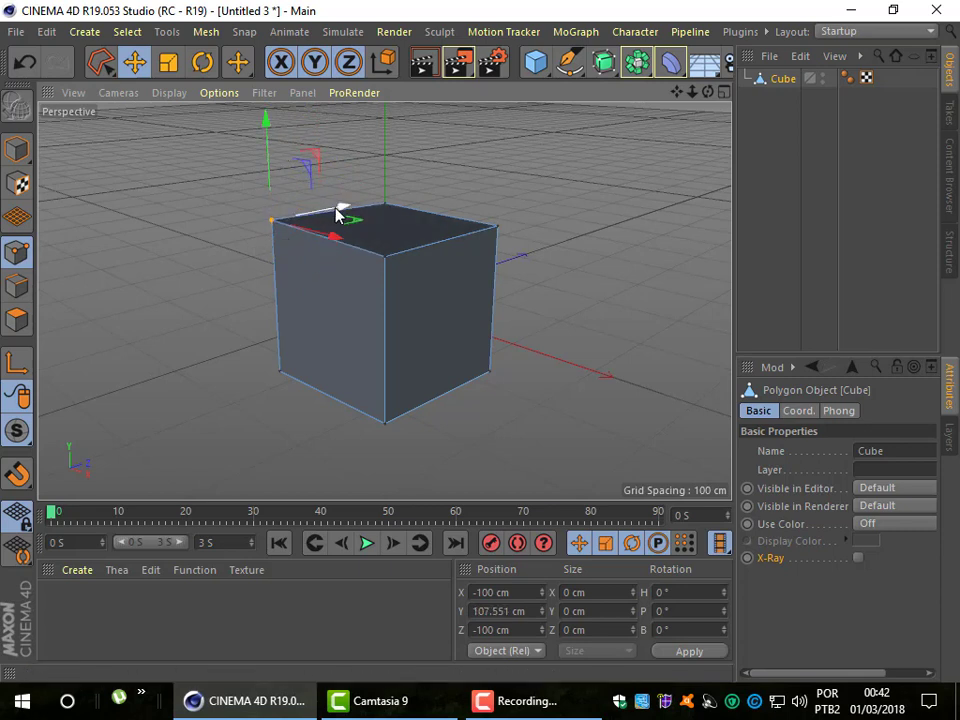
mouse_move(338, 214)
mouse_down()
mouse_move(257, 236)
mouse_move(396, 208)
mouse_move(473, 206)
mouse_move(375, 231)
mouse_move(354, 221)
mouse_move(340, 245)
mouse_move(403, 279)
mouse_move(317, 253)
mouse_move(339, 266)
mouse_up()
Step: Deselect the moved point and switch to the Live Selection tool
click(212, 257)
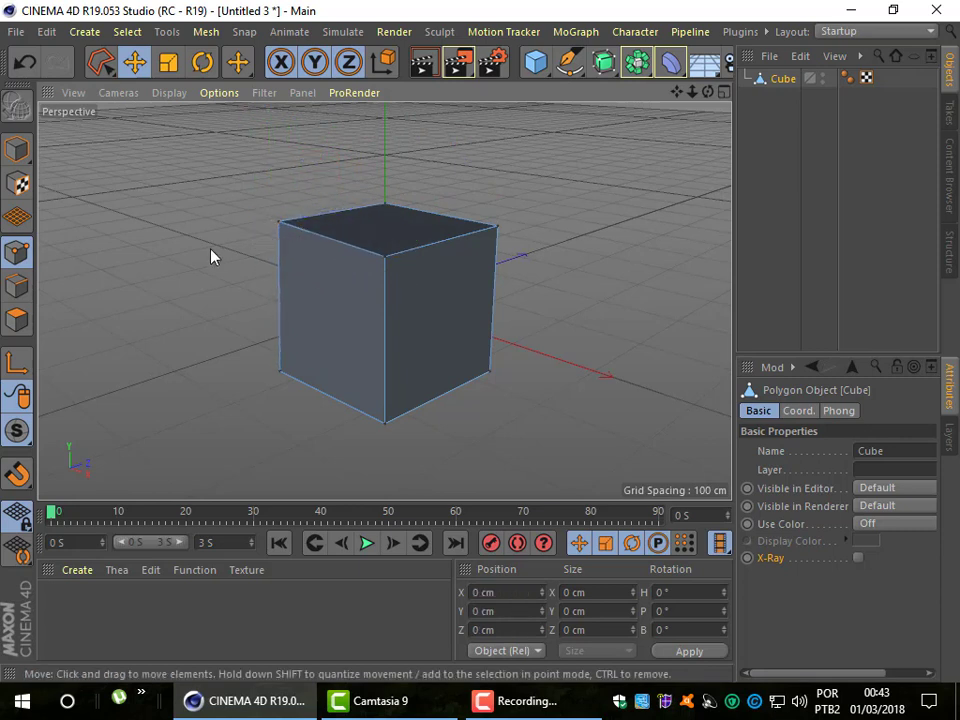
click(127, 32)
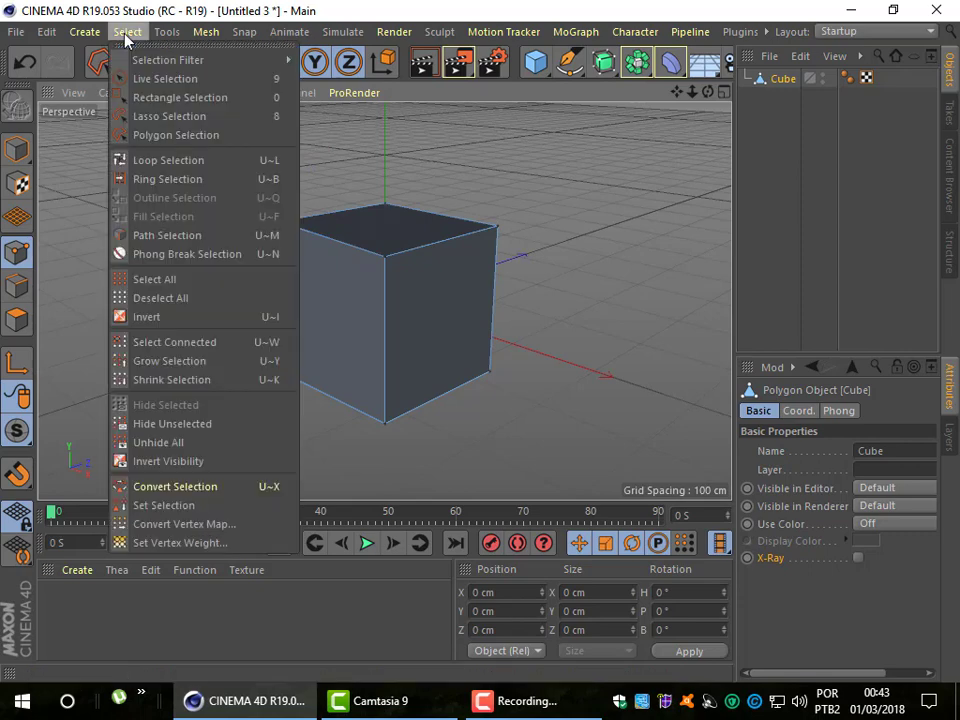
click(158, 80)
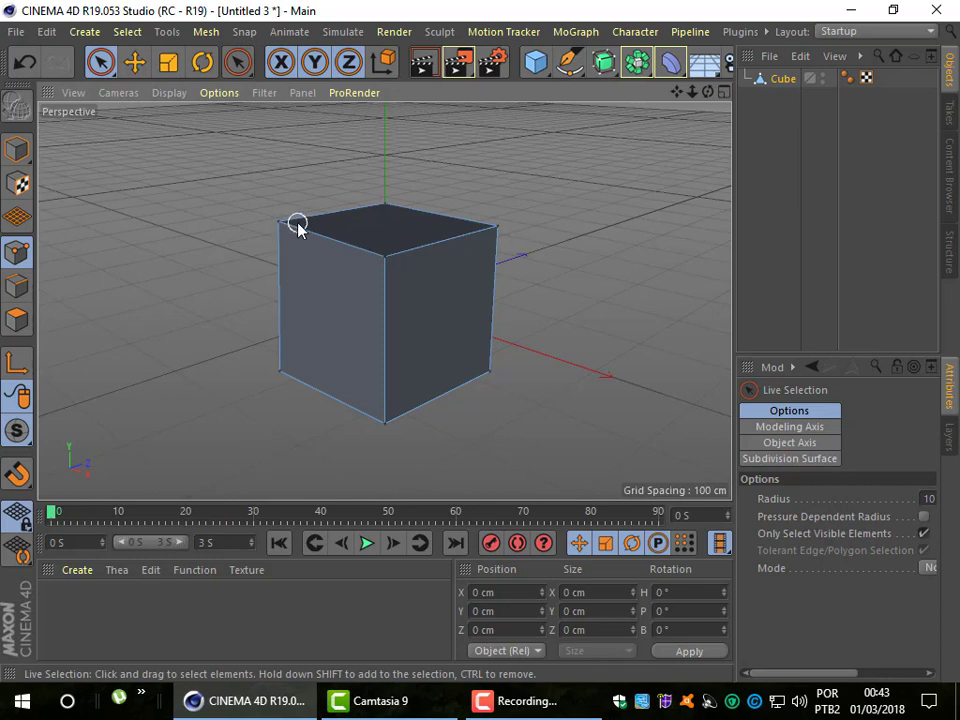
Step: Live-select six of the cube's corner points, then clear the selection
click(277, 222)
shift+click(492, 228)
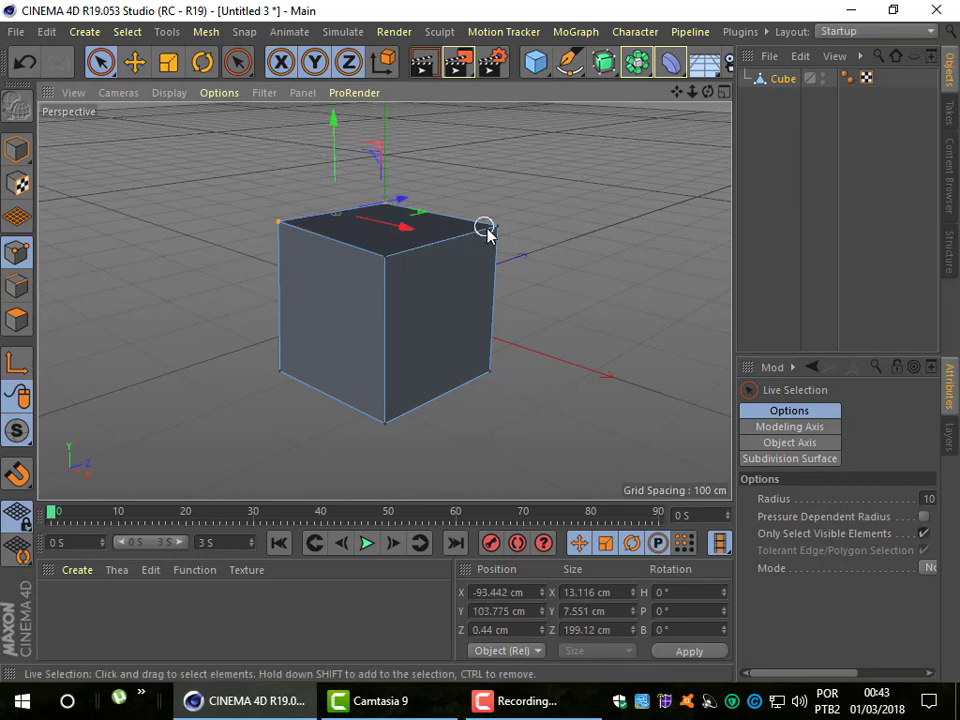
shift+click(386, 258)
shift+click(386, 424)
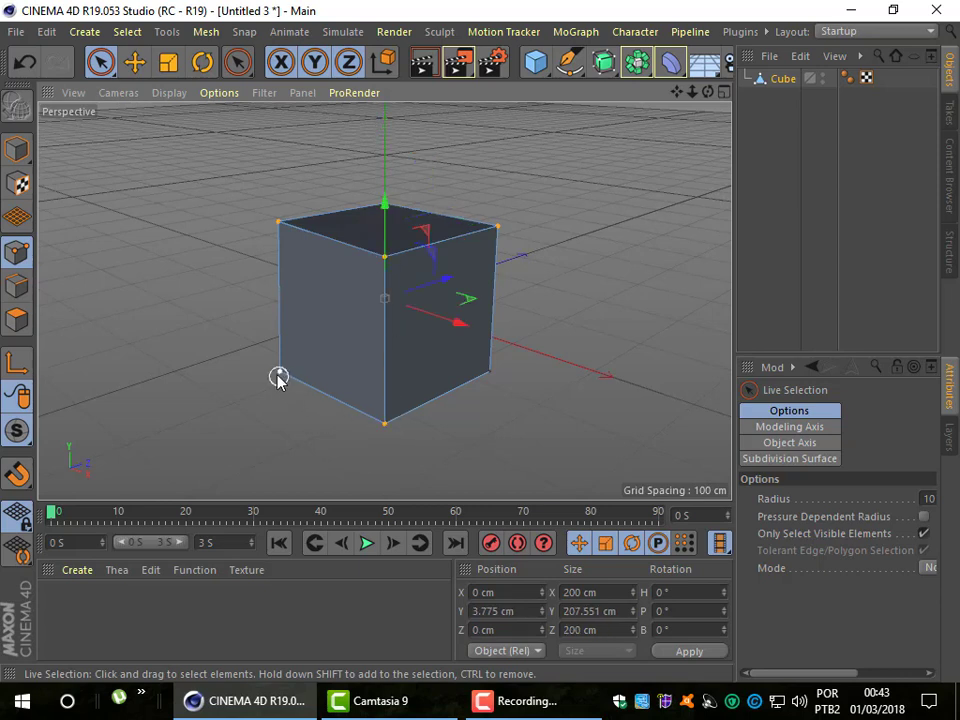
shift+click(278, 374)
shift+click(490, 376)
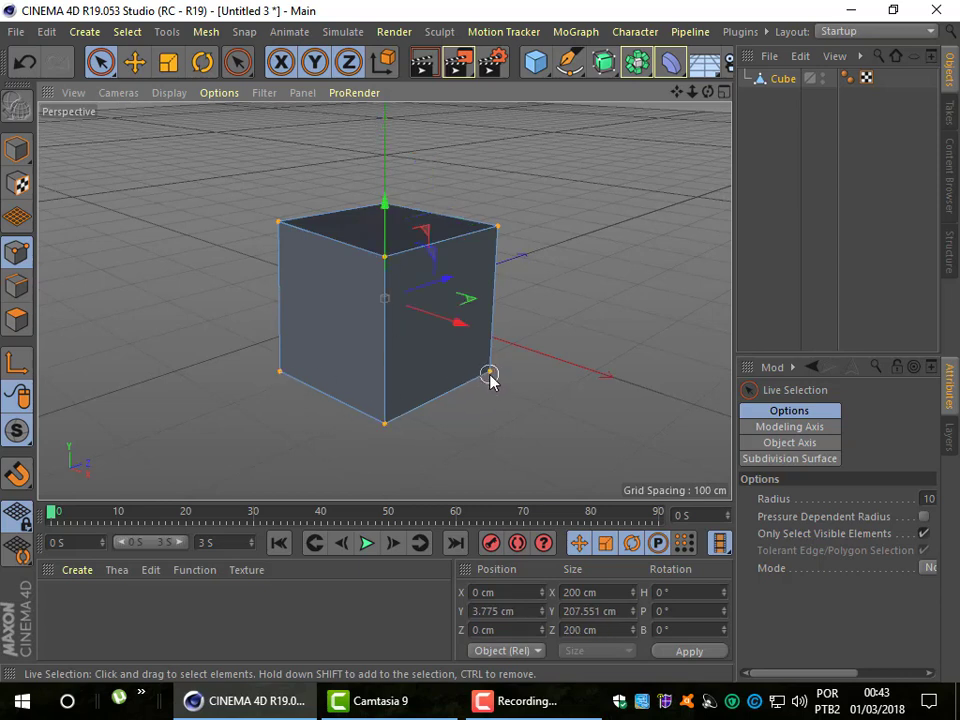
click(567, 276)
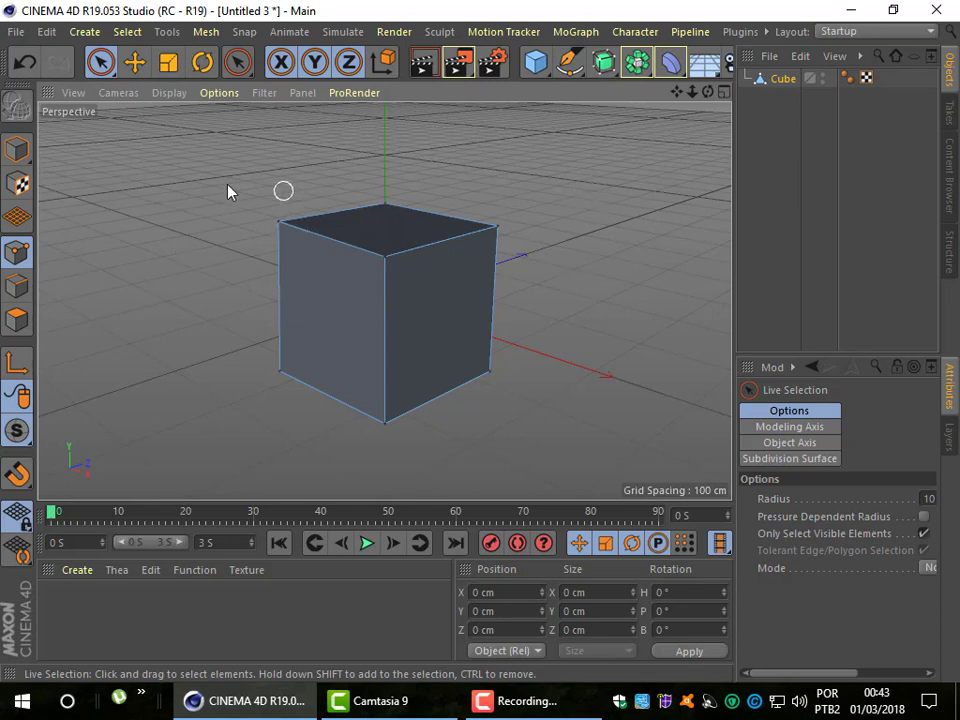
Step: With the Move tool, select the four top corner points, then deselect them
click(144, 69)
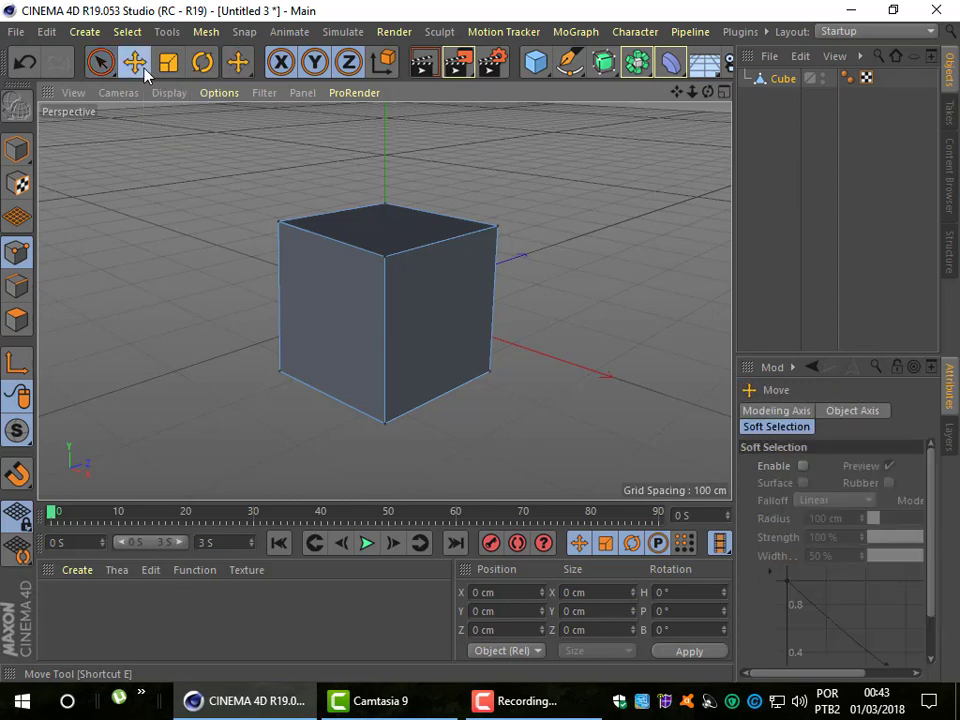
click(277, 224)
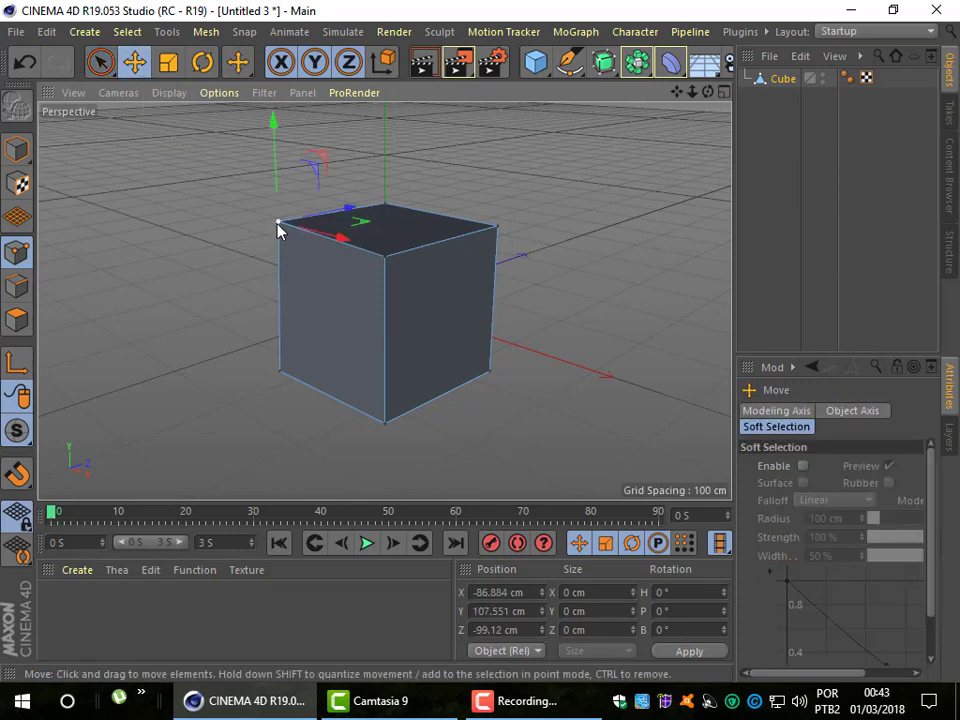
shift+click(382, 210)
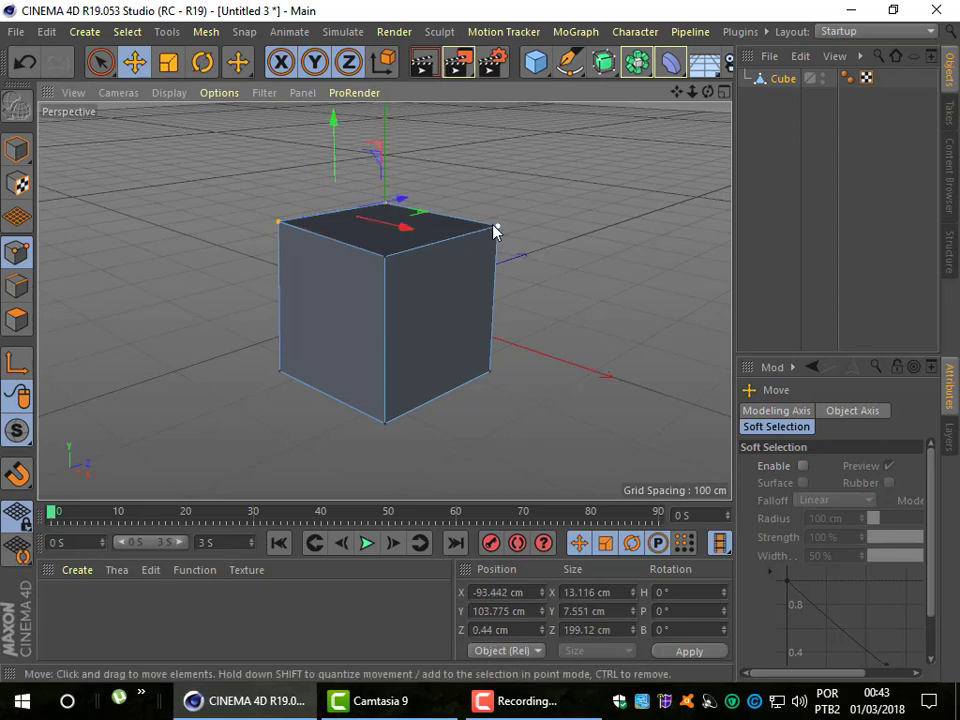
shift+click(494, 228)
shift+click(392, 261)
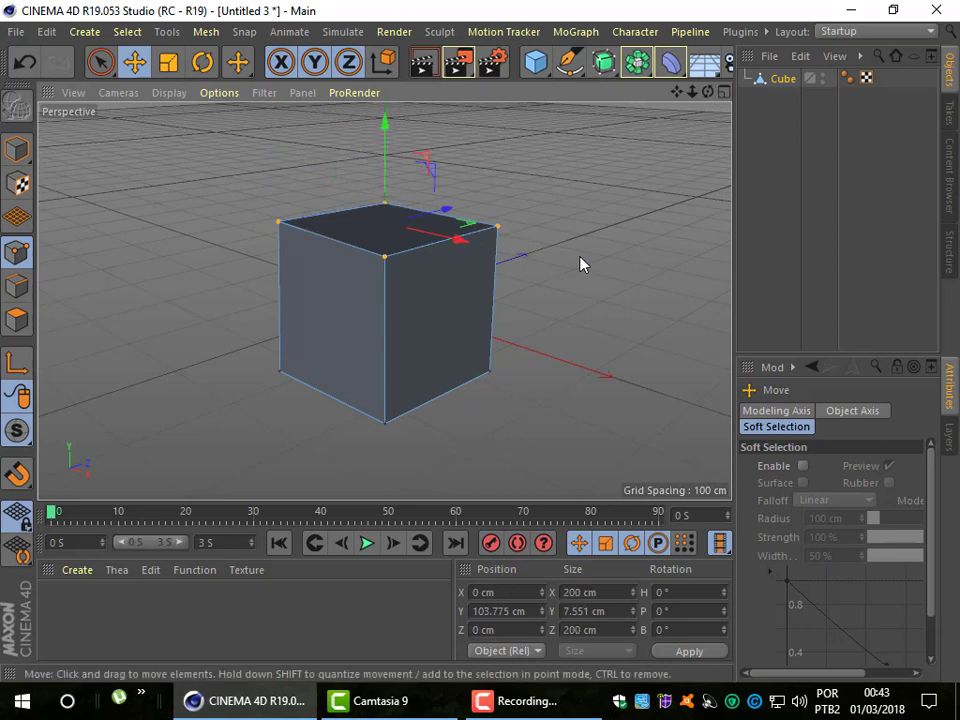
click(405, 288)
Step: Select the front-top and right-top vertices and slide them along X
click(388, 259)
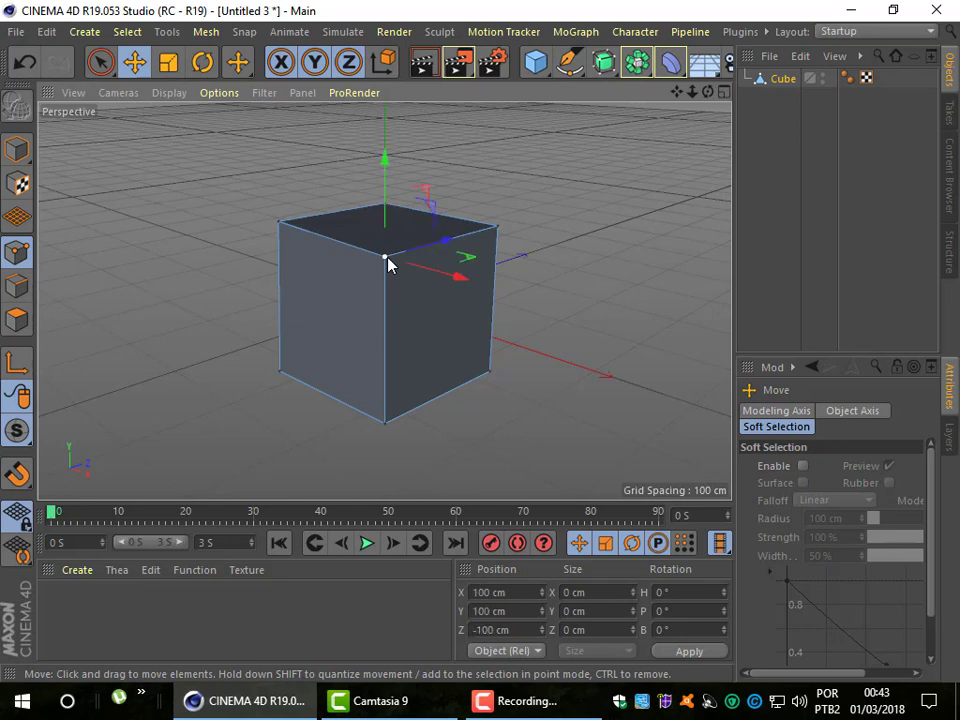
shift+click(495, 228)
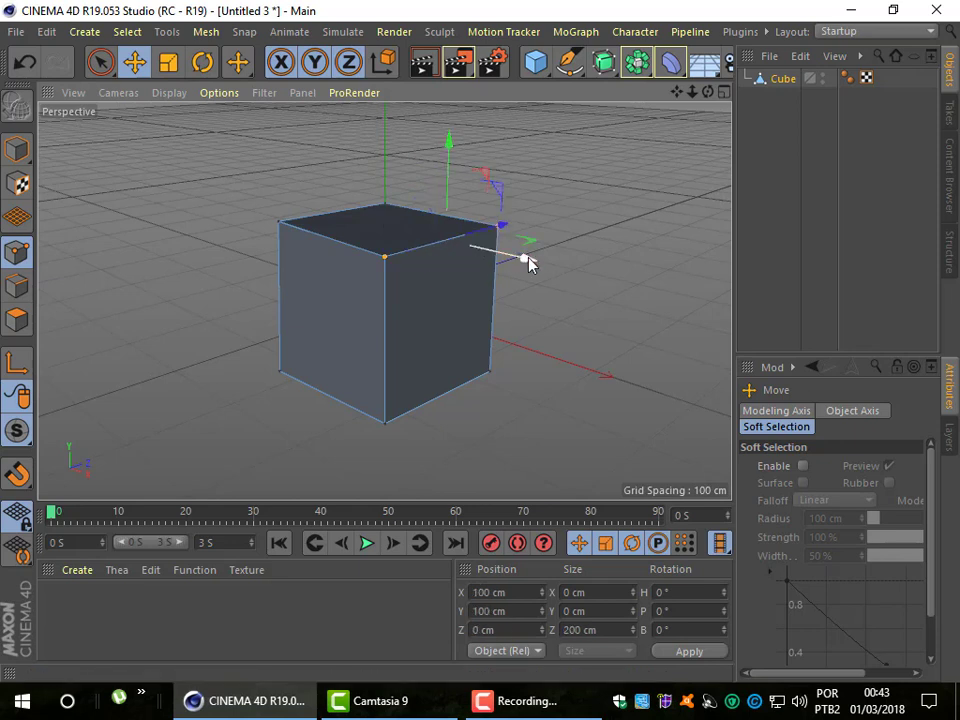
mouse_move(527, 261)
mouse_down()
mouse_move(476, 274)
mouse_move(591, 328)
mouse_move(480, 300)
mouse_move(606, 341)
mouse_move(491, 306)
mouse_move(535, 326)
mouse_move(523, 324)
mouse_up()
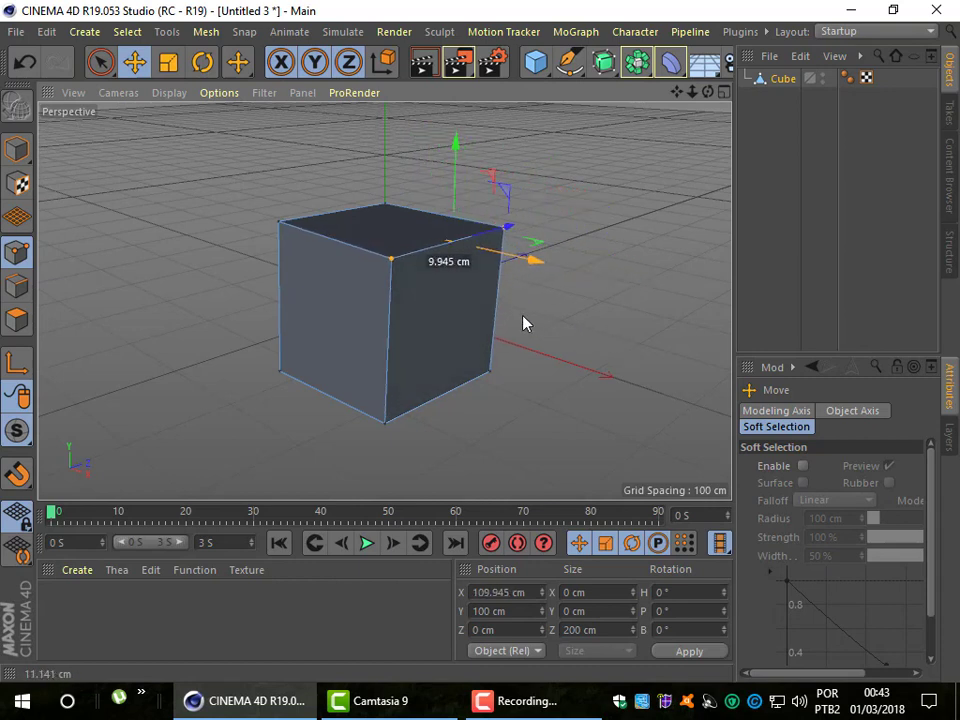
Step: Shift the front vertical edge's two vertices along X, then clear the selection
click(388, 426)
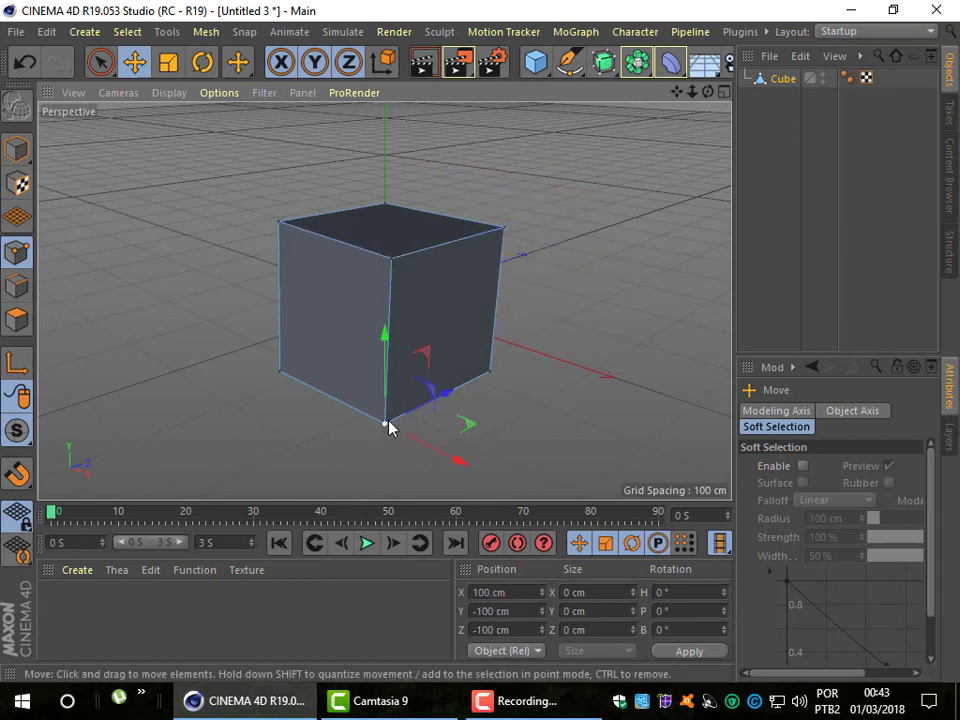
shift+click(391, 259)
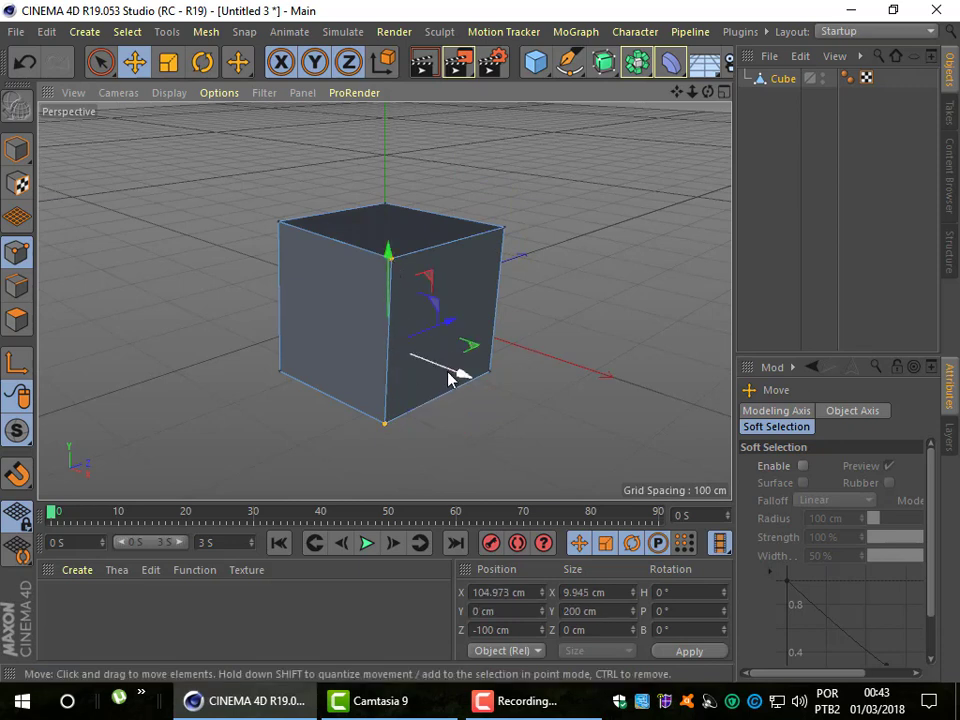
mouse_move(459, 379)
mouse_down()
mouse_move(527, 418)
mouse_move(396, 369)
mouse_move(467, 381)
mouse_move(452, 399)
mouse_up()
click(556, 305)
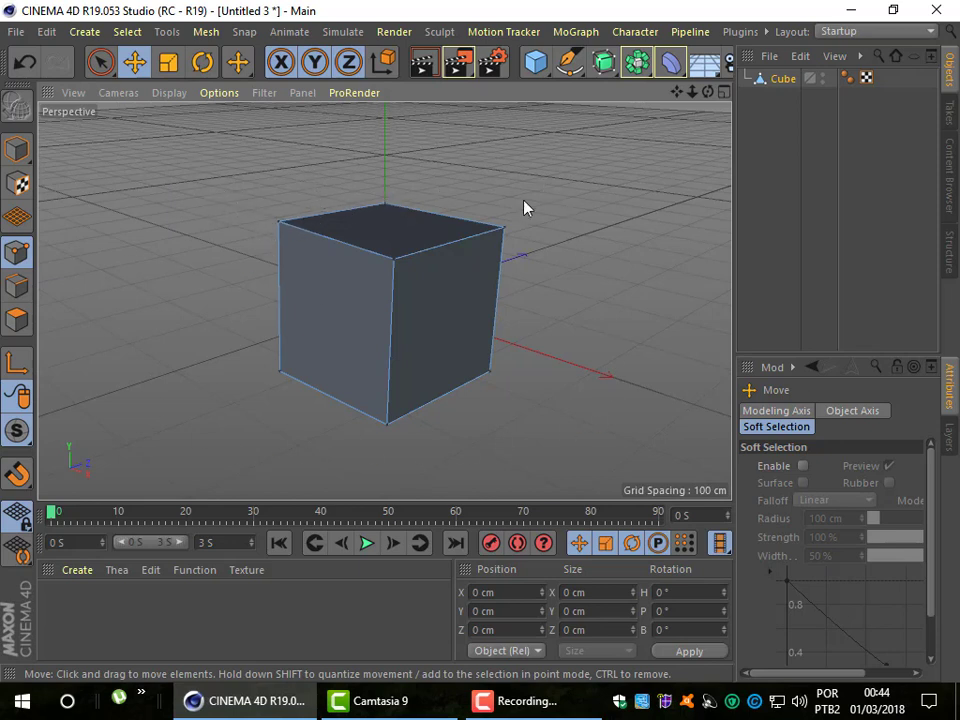
Step: Box-select all eight cube vertices with Rectangle Selection, orbiting to view them from above
click(127, 33)
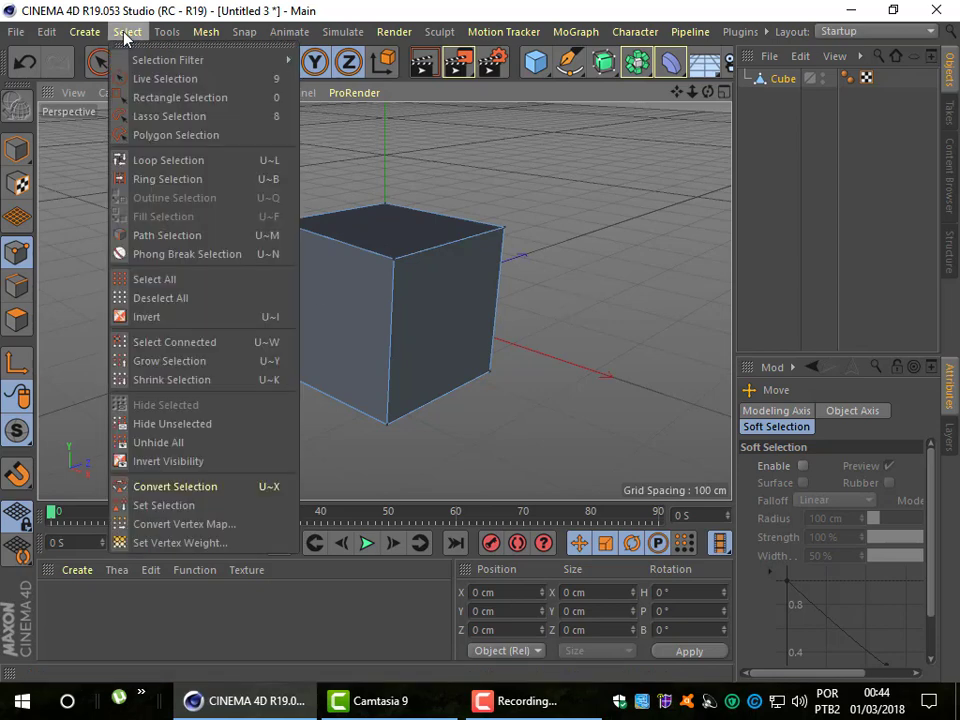
click(193, 103)
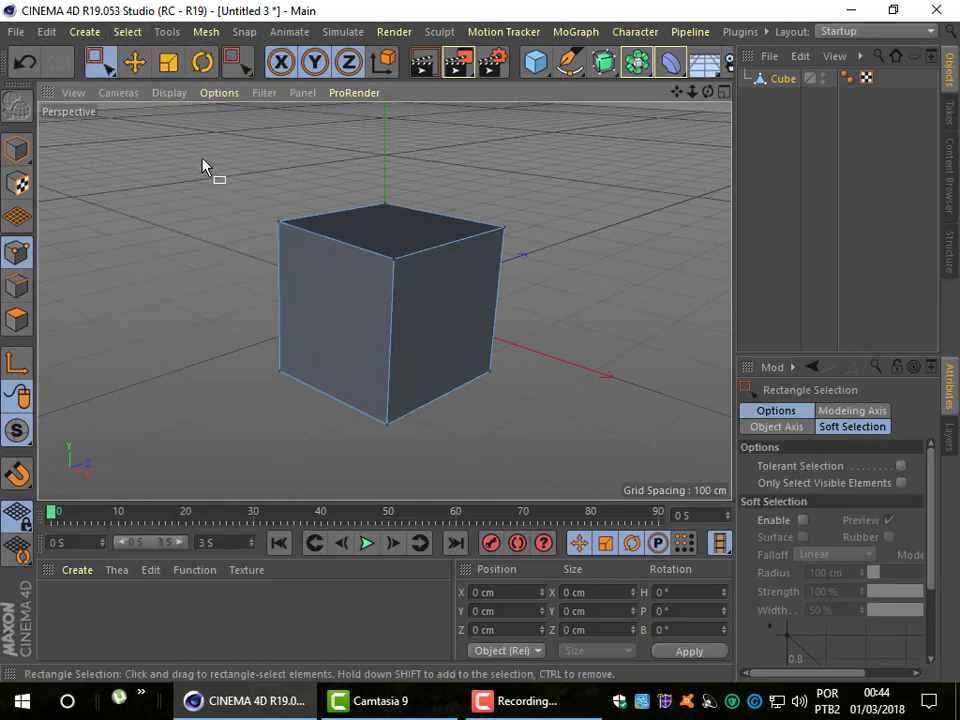
mouse_move(200, 159)
mouse_down()
mouse_move(530, 369)
mouse_move(566, 451)
mouse_up()
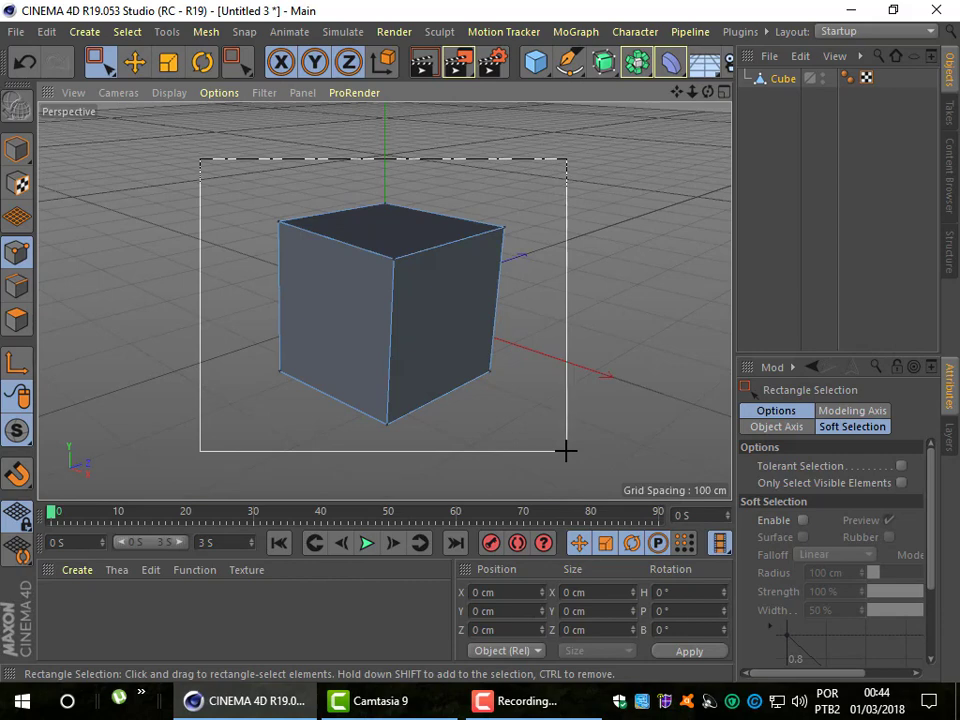
drag(566, 451, 566, 451)
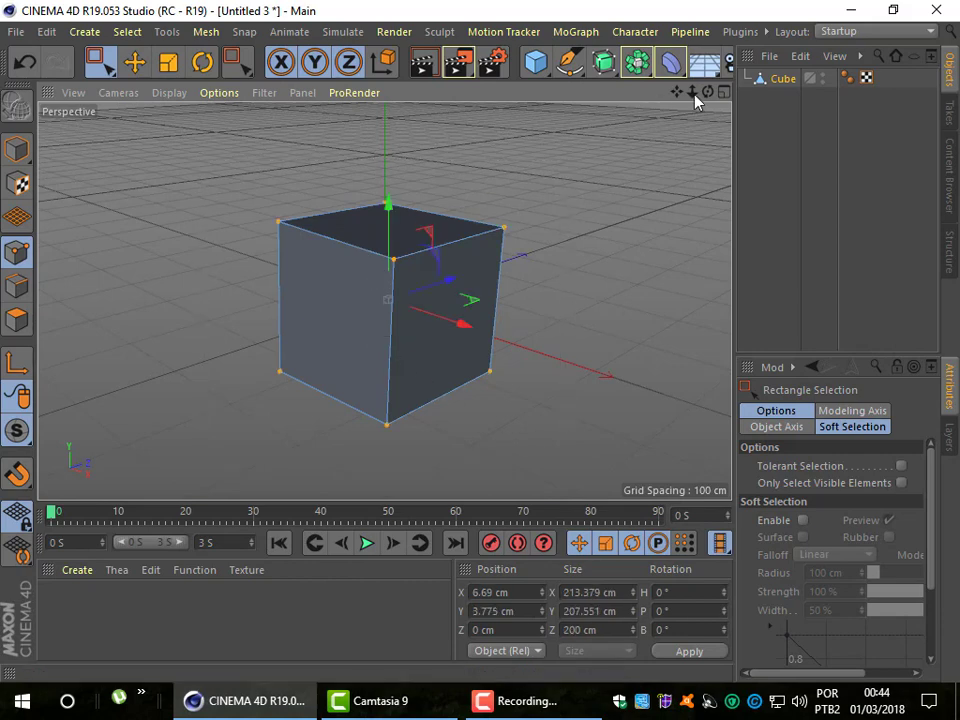
drag(708, 96, 660, 160)
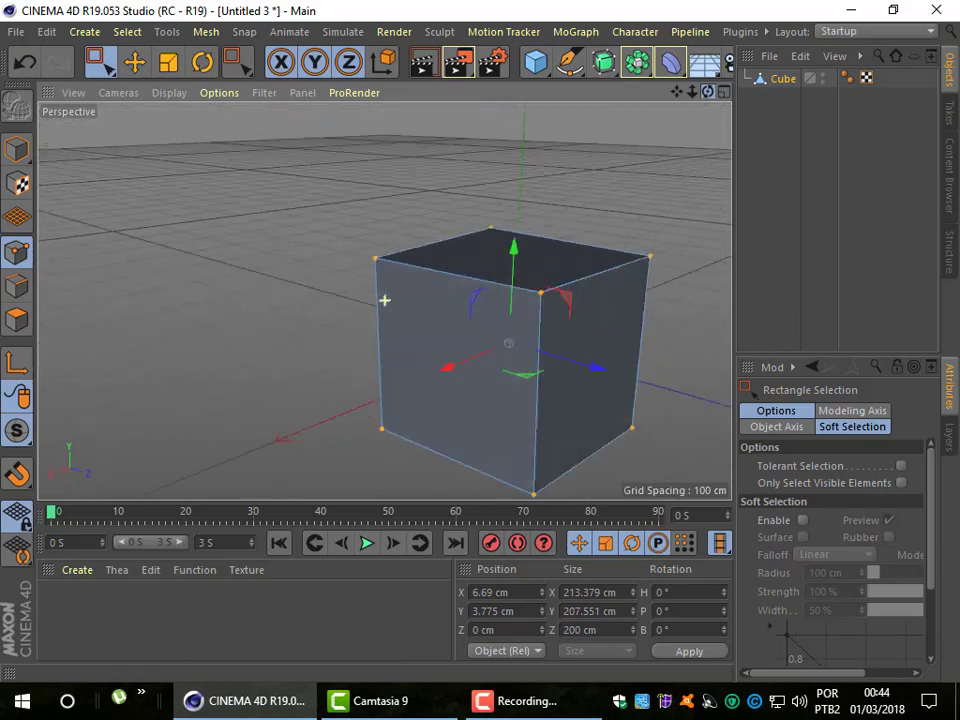
drag(384, 300, 647, 190)
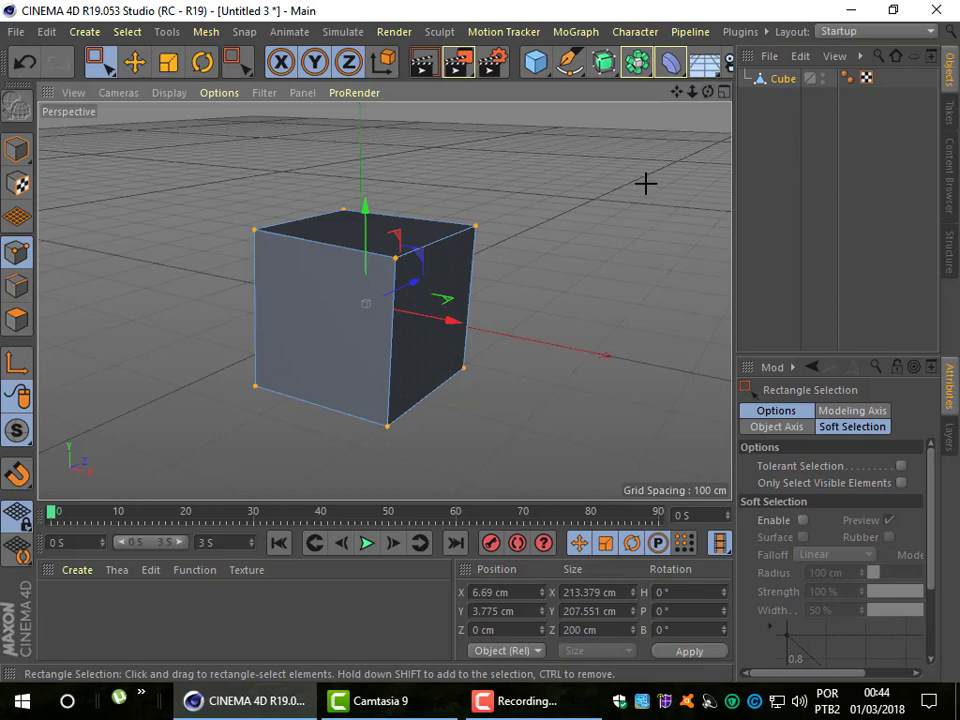
click(135, 63)
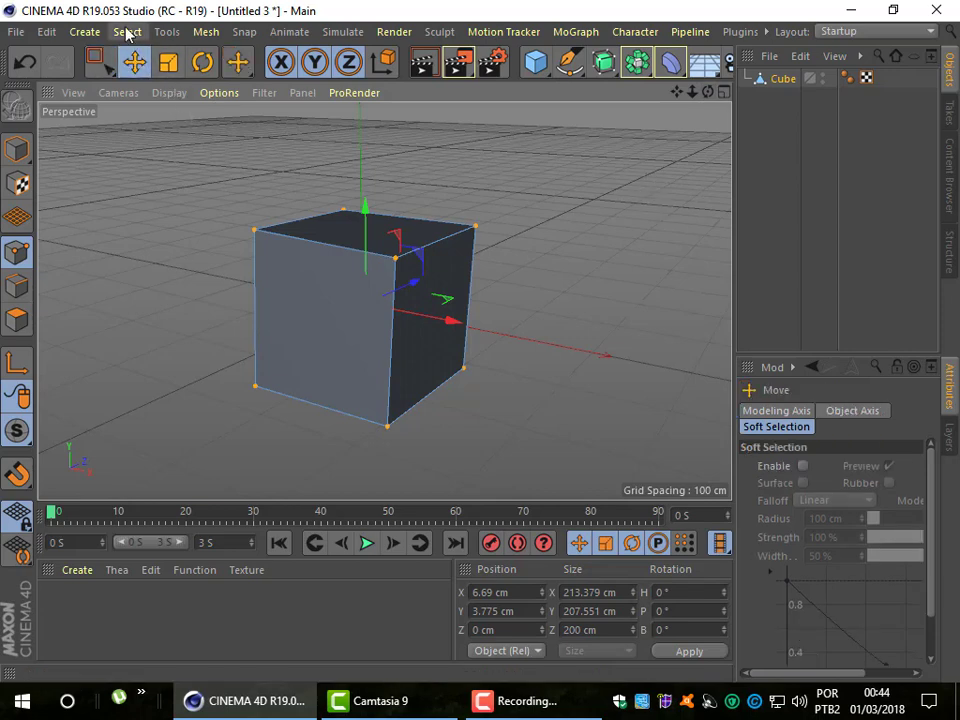
click(126, 31)
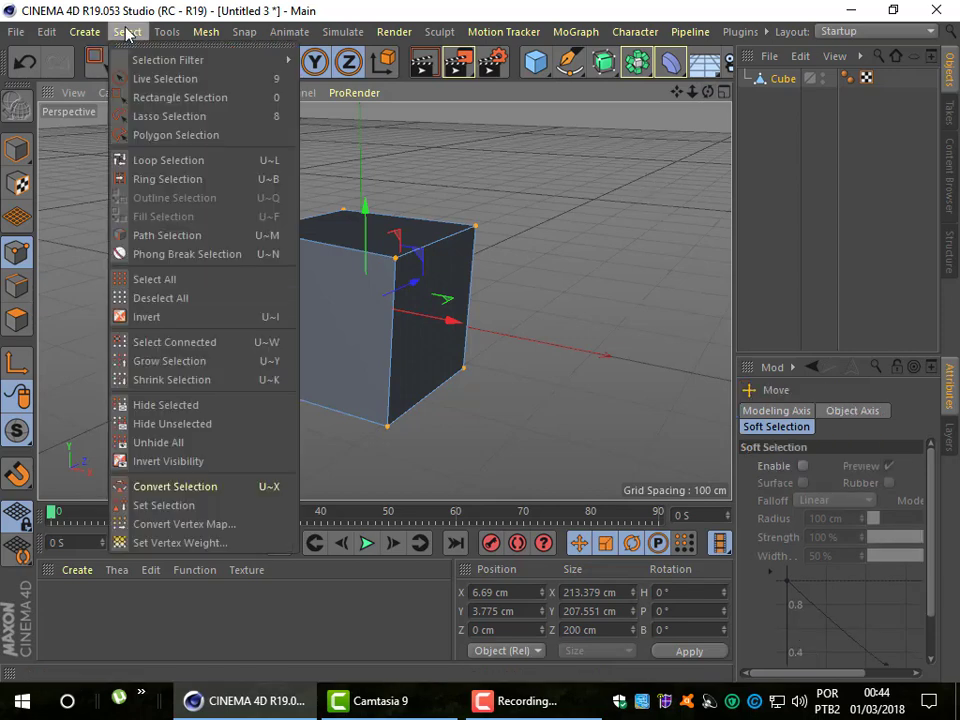
Step: Draw a lasso around the cube's vertices, then clear the point selection
click(170, 118)
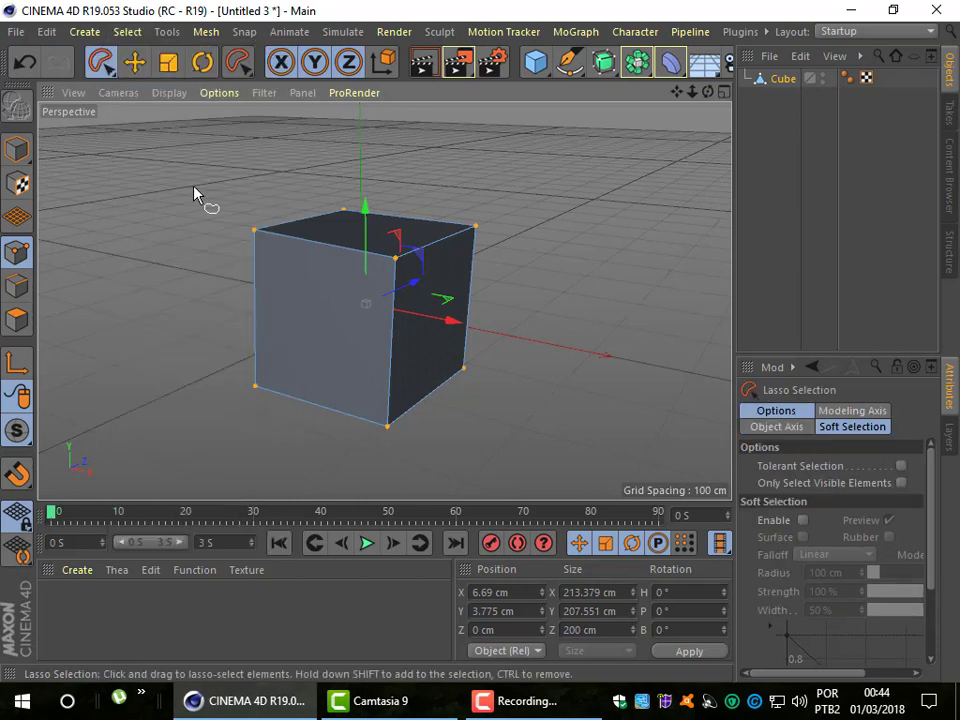
mouse_move(160, 152)
mouse_down()
mouse_move(373, 146)
mouse_move(523, 193)
mouse_move(574, 354)
mouse_move(516, 439)
mouse_move(319, 467)
mouse_move(152, 375)
mouse_move(118, 221)
mouse_move(131, 169)
mouse_move(165, 148)
mouse_up()
drag(707, 91, 384, 300)
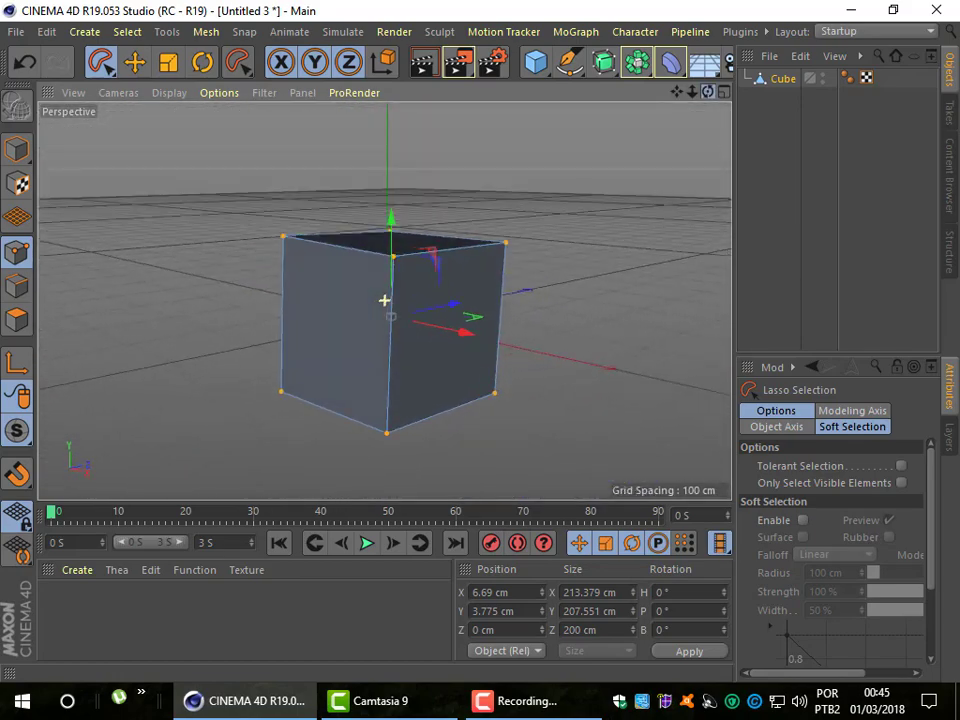
click(134, 64)
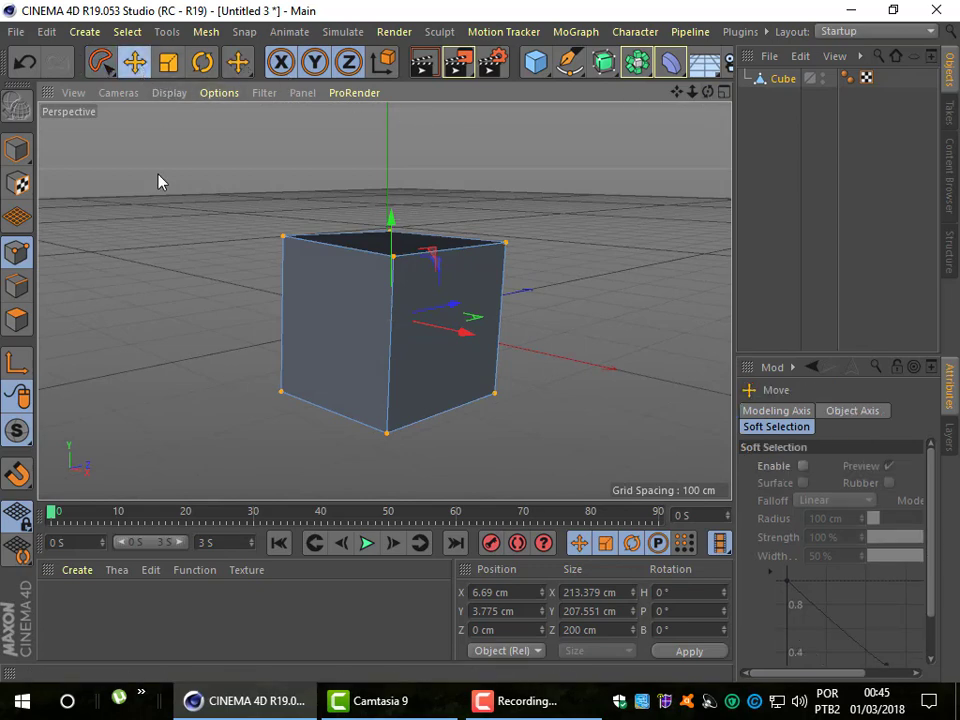
click(160, 181)
Step: Select all cube vertices with a four-cornered Polygon Selection outline
click(127, 31)
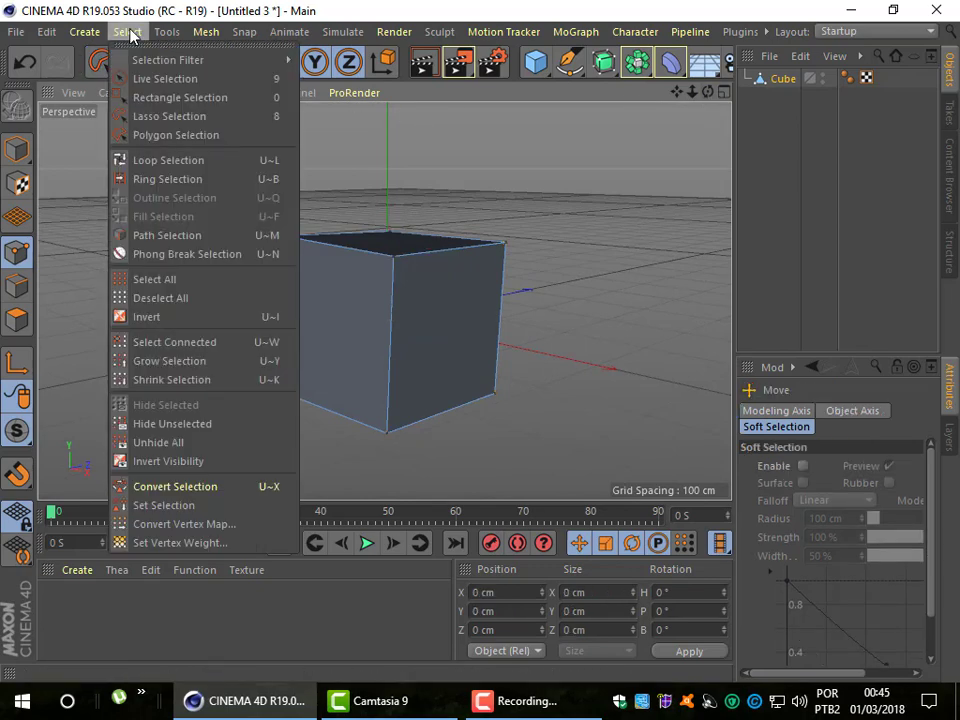
click(160, 135)
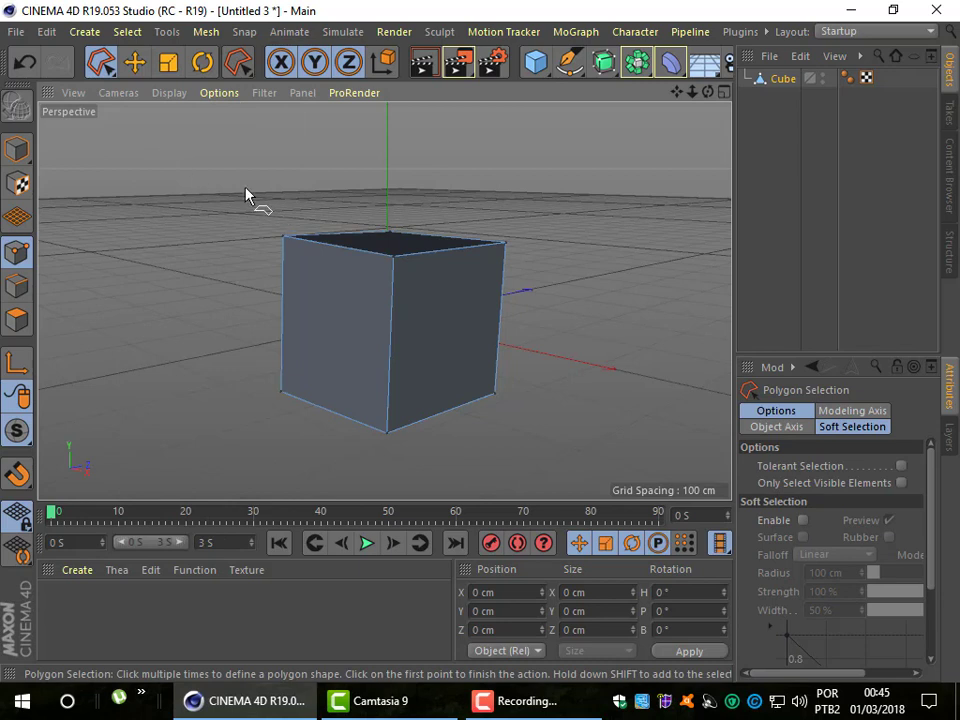
click(202, 154)
click(649, 177)
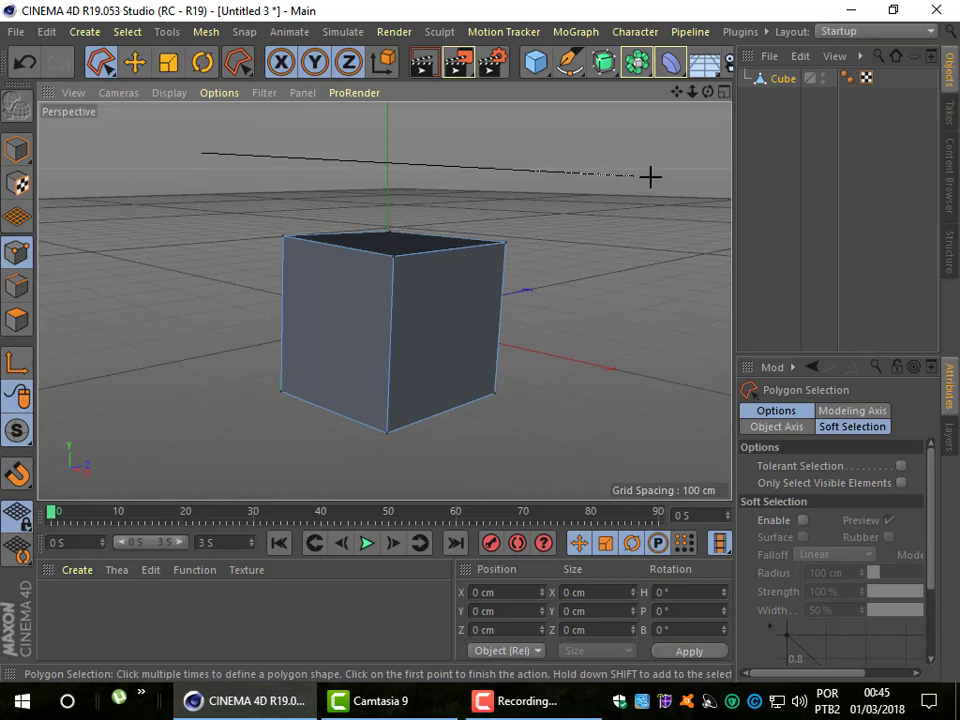
click(616, 457)
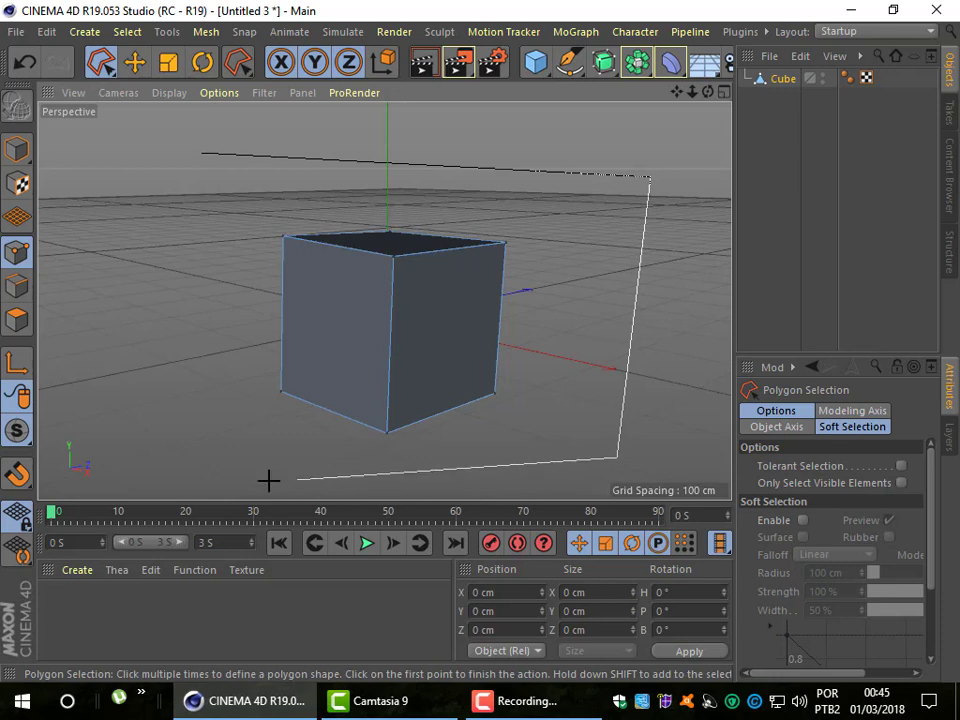
click(204, 480)
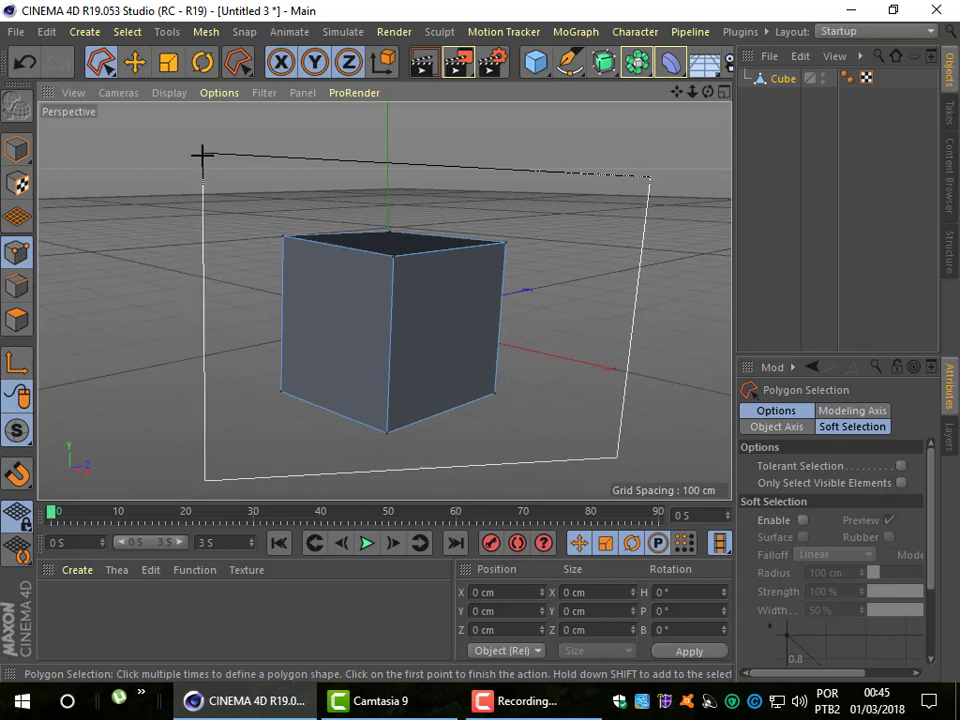
click(202, 156)
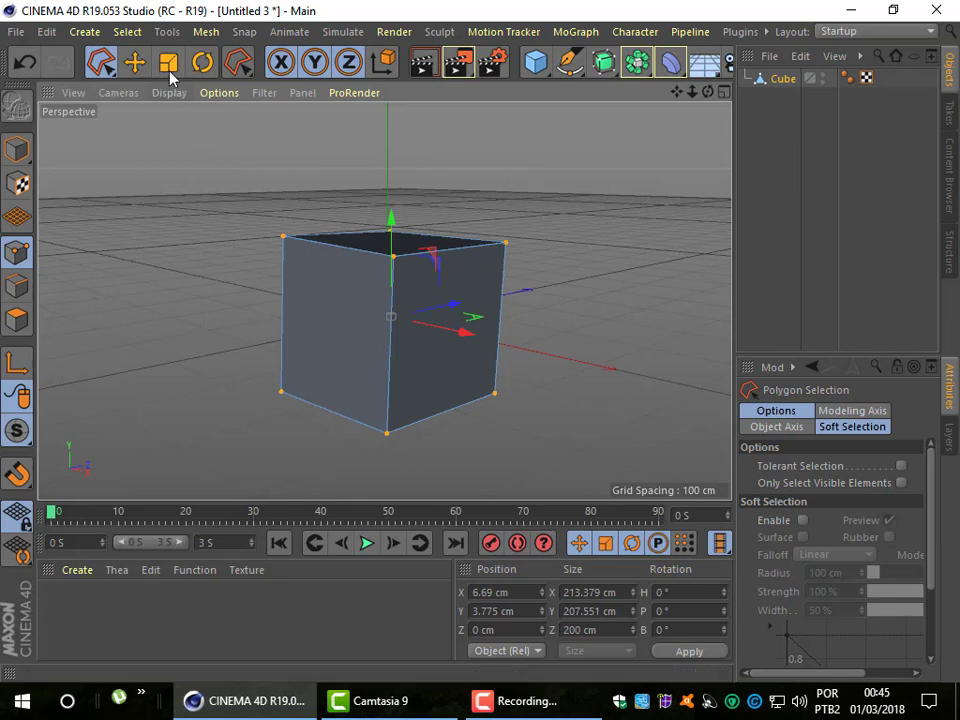
Step: Clear the selection, box-select the four top corner points, and orbit to check them
click(134, 62)
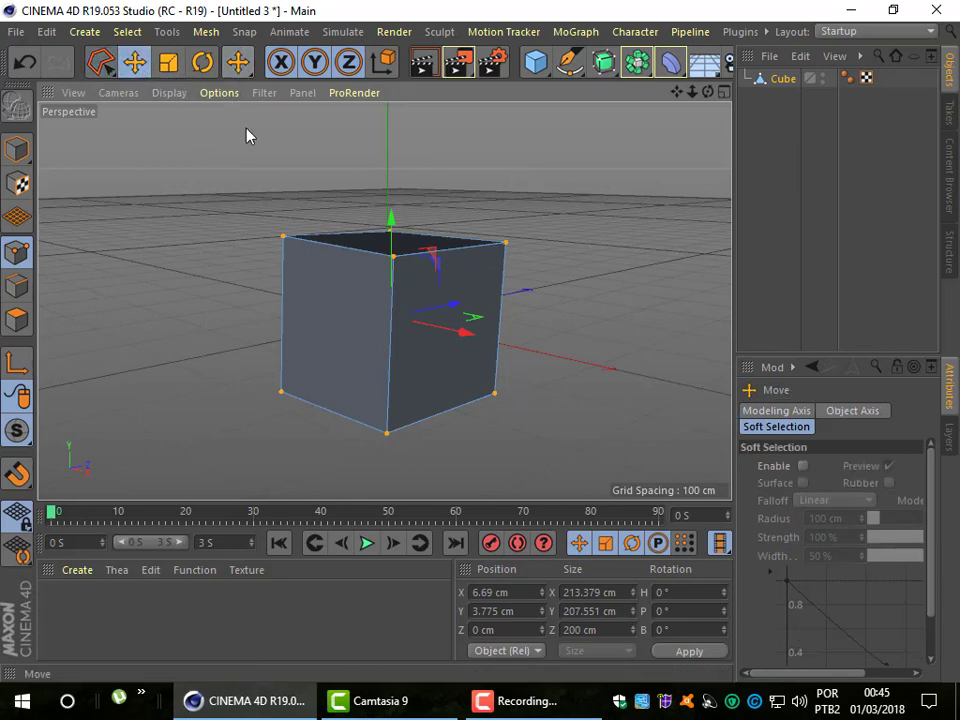
click(264, 165)
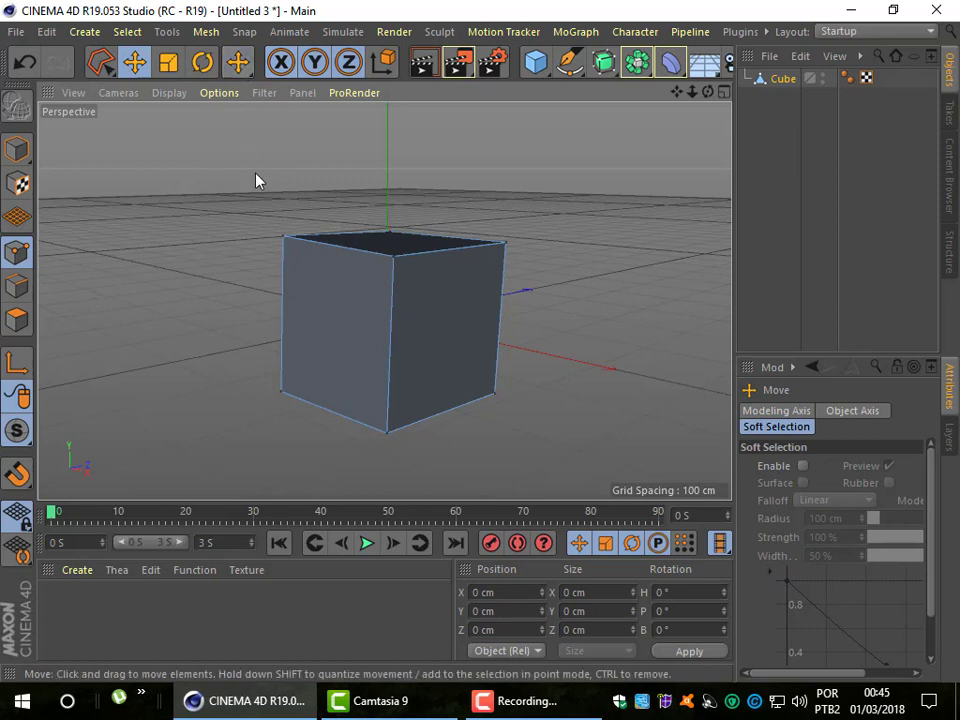
click(239, 64)
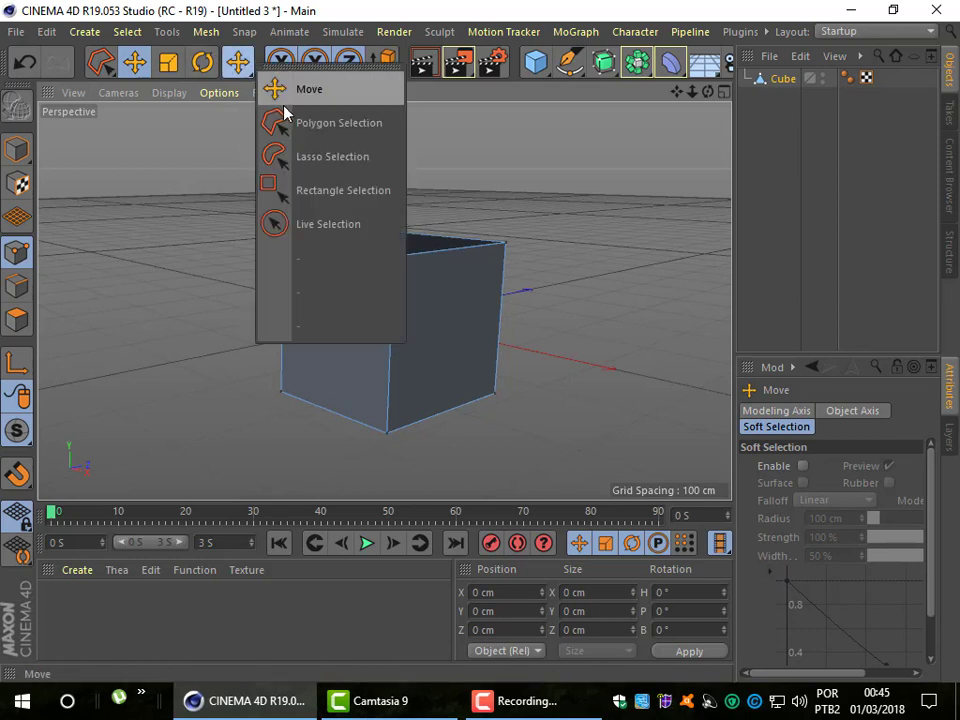
click(310, 200)
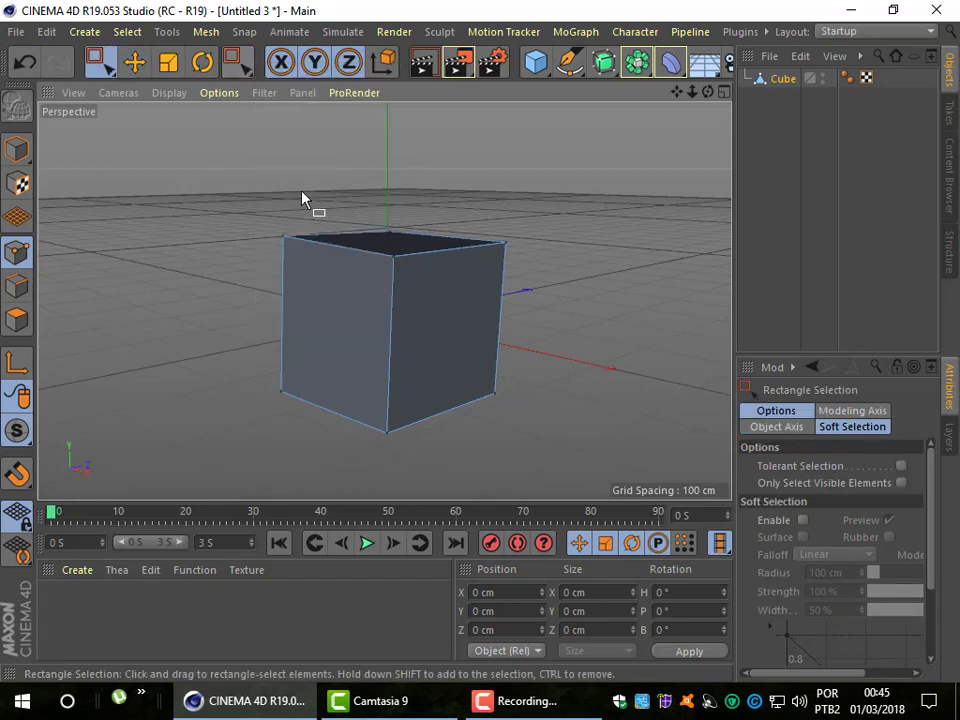
mouse_move(219, 169)
mouse_down()
mouse_move(375, 283)
mouse_move(567, 322)
mouse_up()
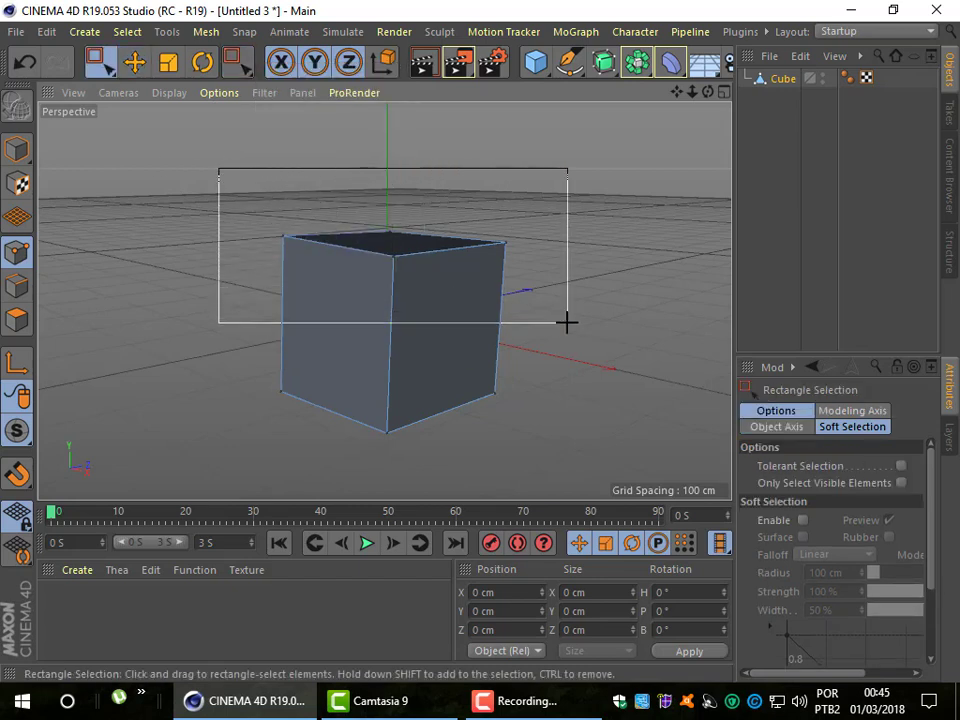
drag(567, 322, 567, 322)
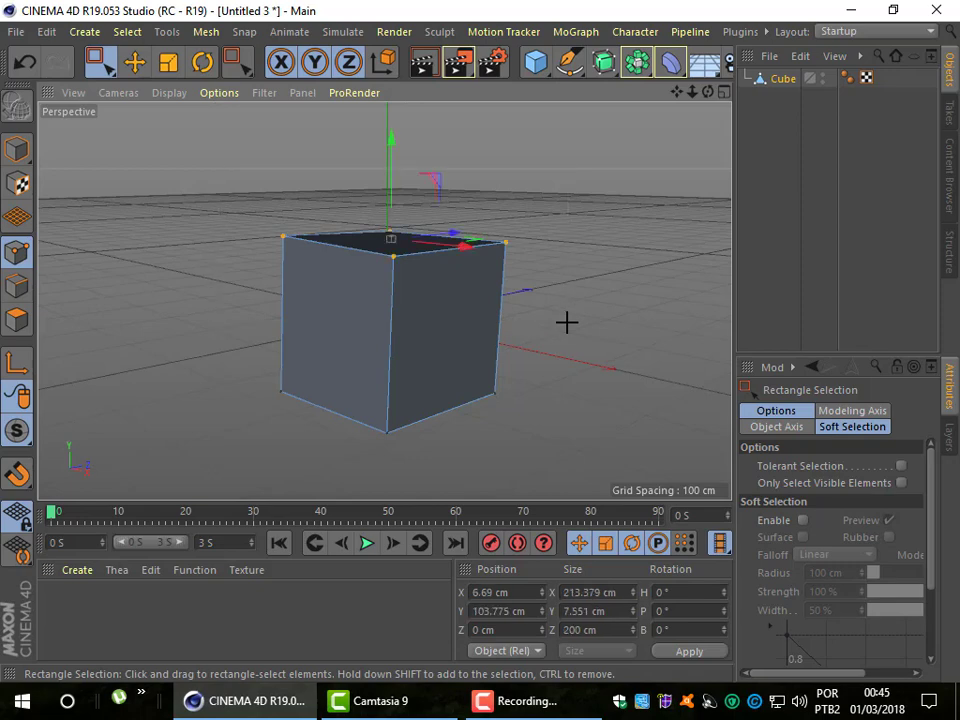
drag(707, 92, 740, 130)
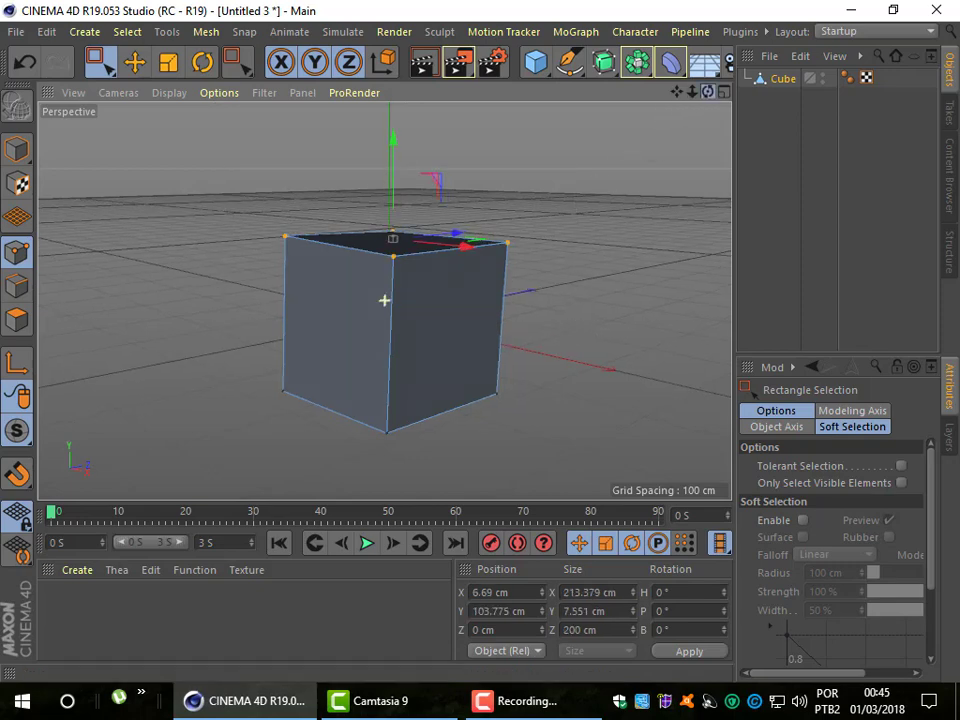
drag(707, 92, 707, 92)
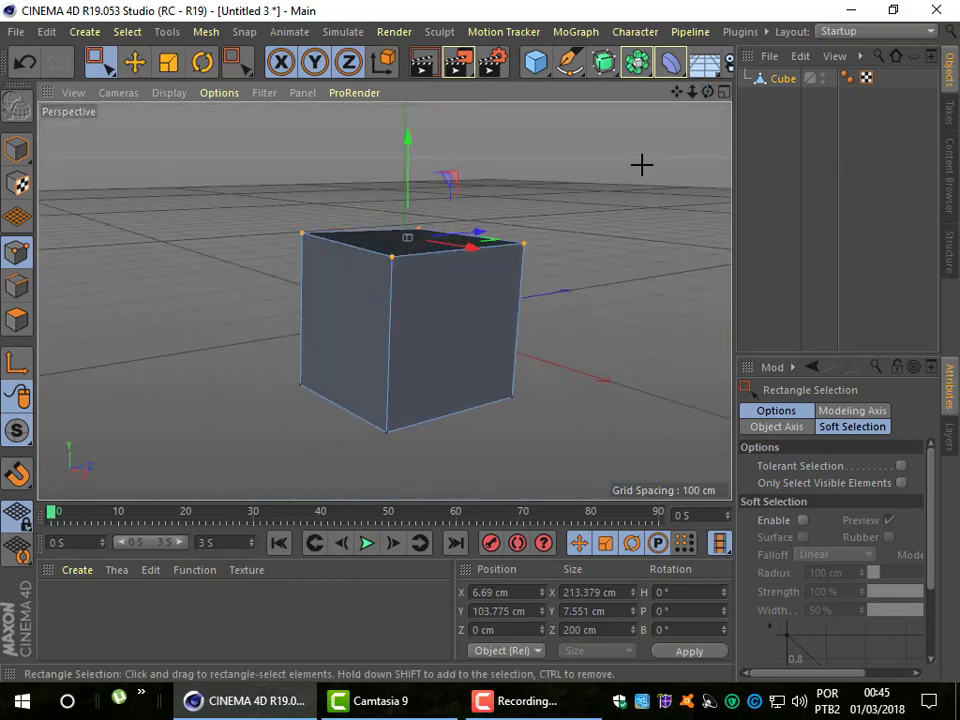
Step: Select the cube's four left-side corner points
click(136, 62)
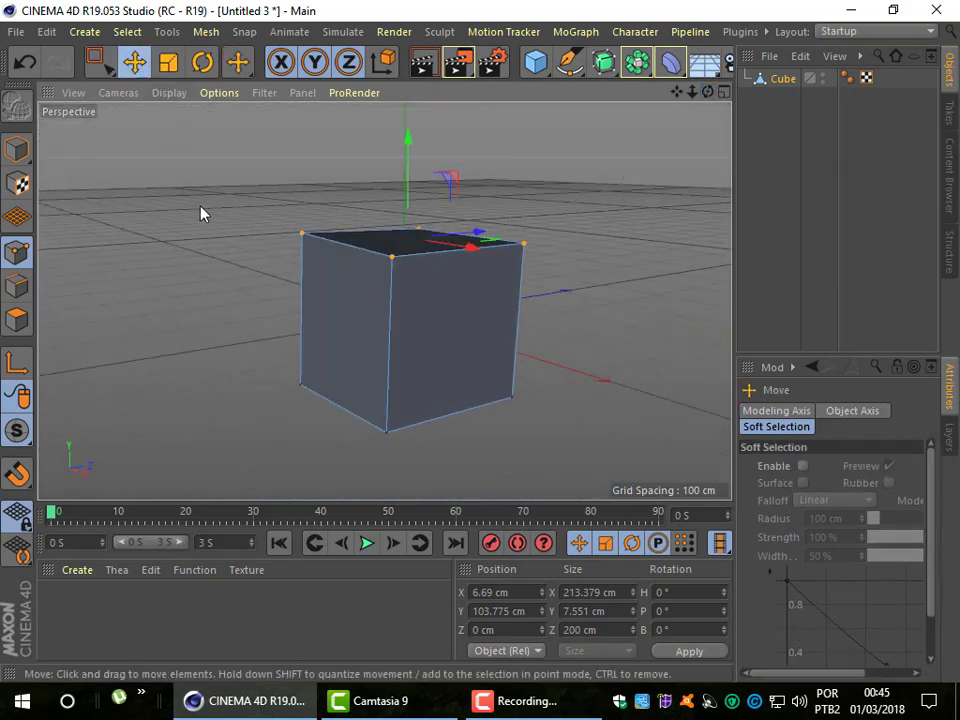
click(183, 212)
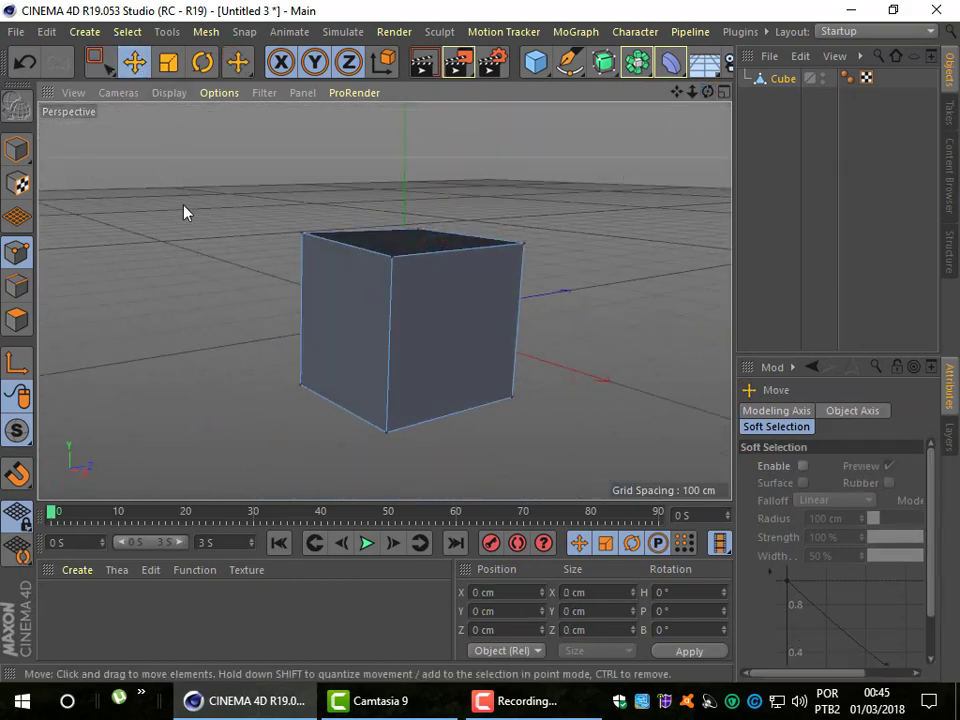
click(307, 240)
shift+click(391, 259)
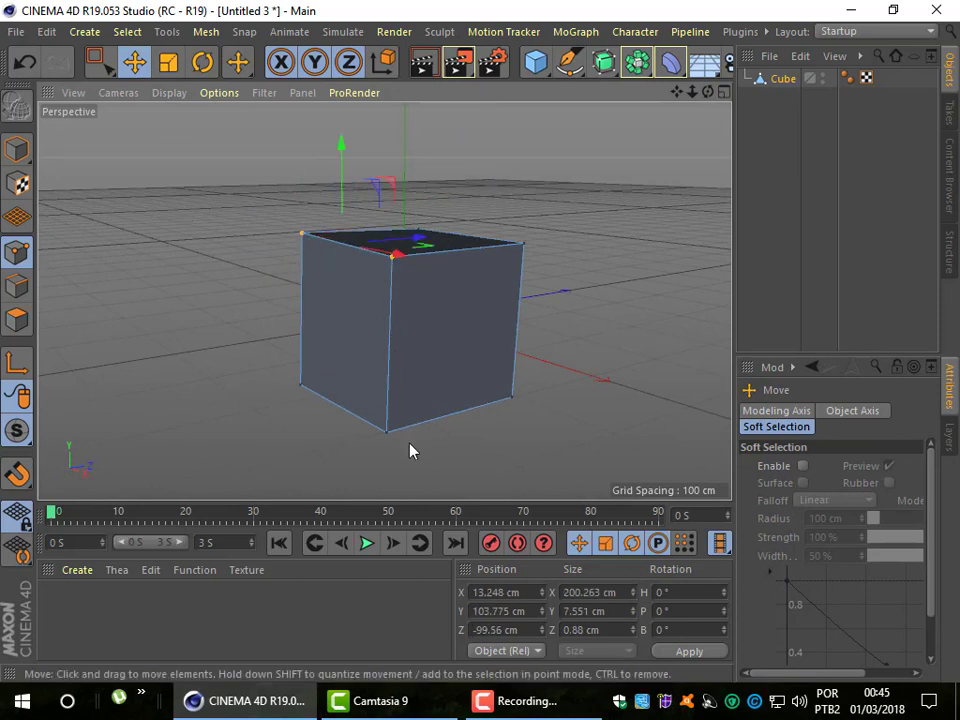
shift+click(386, 432)
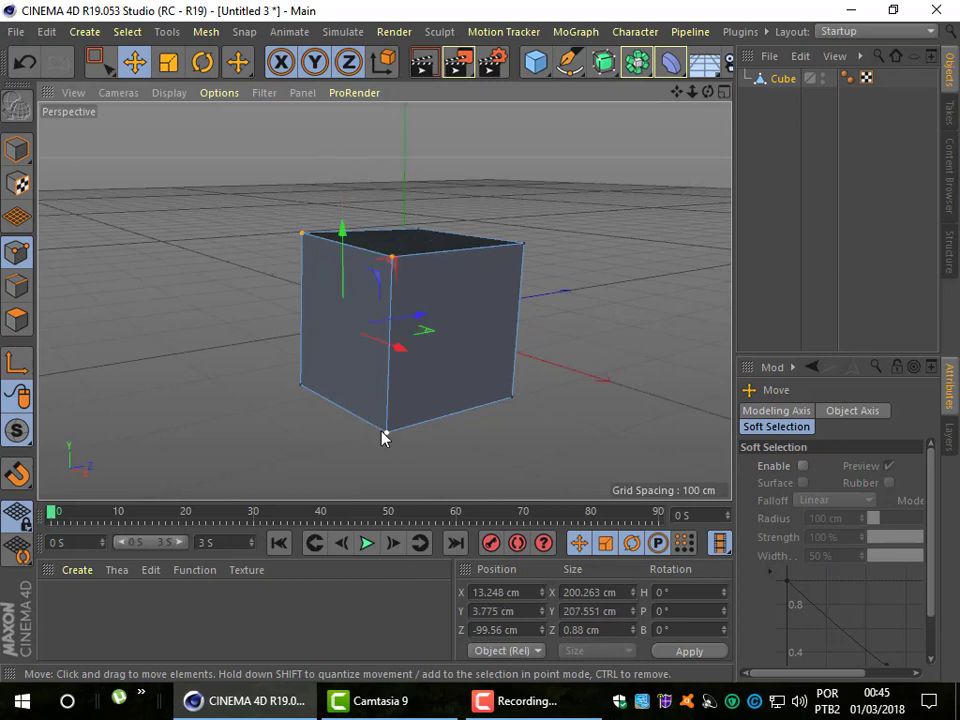
shift+click(299, 386)
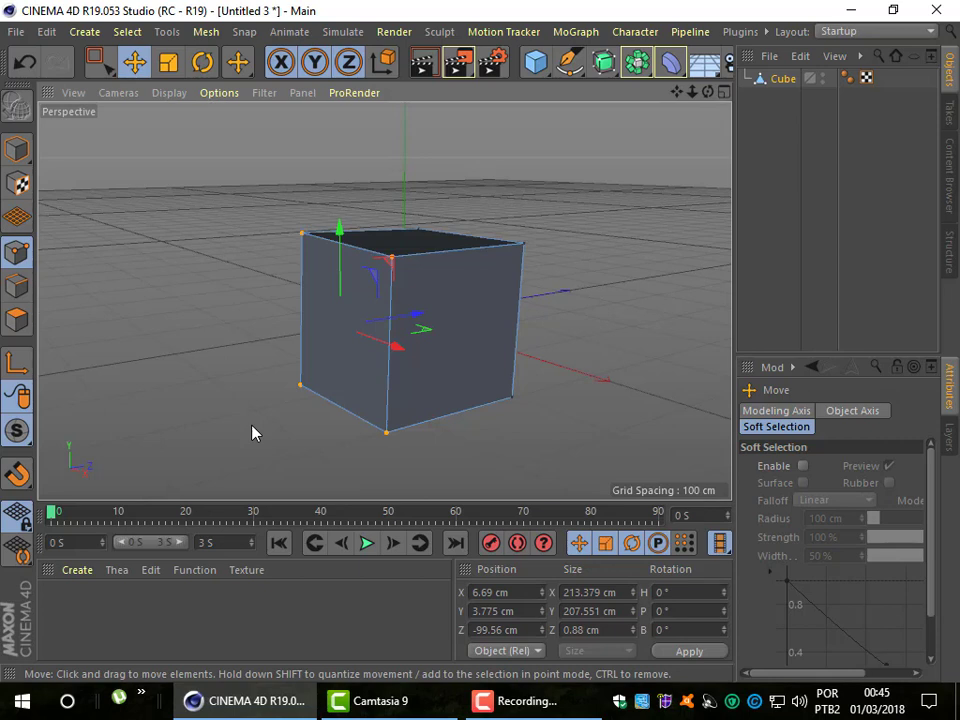
Step: Delete the selected points, undo the deletion, and clear the selection
key(Delete)
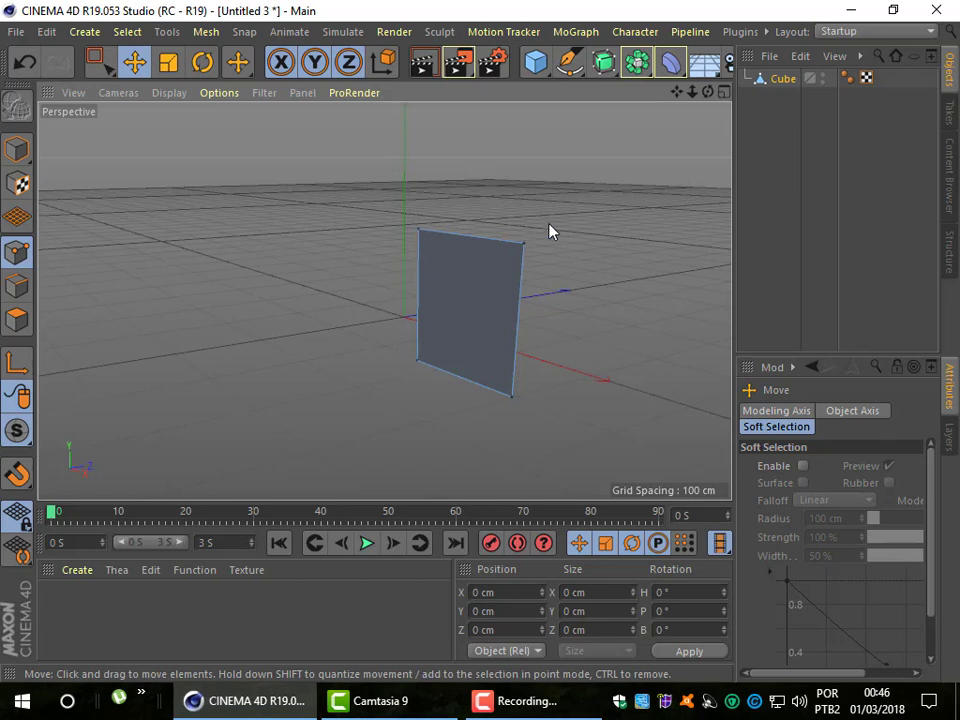
click(25, 62)
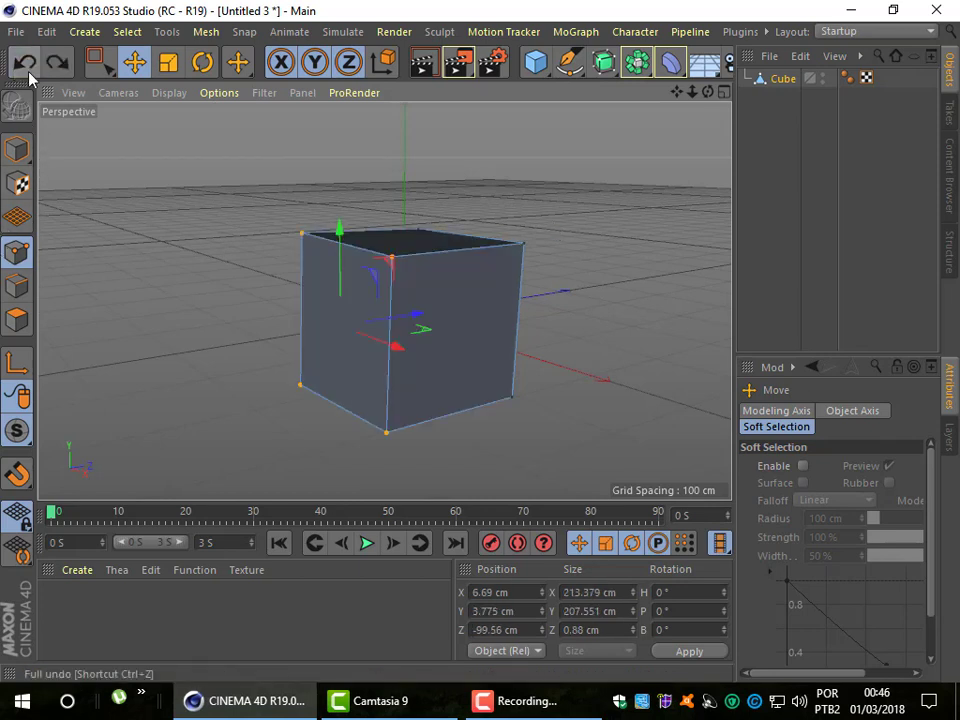
click(590, 372)
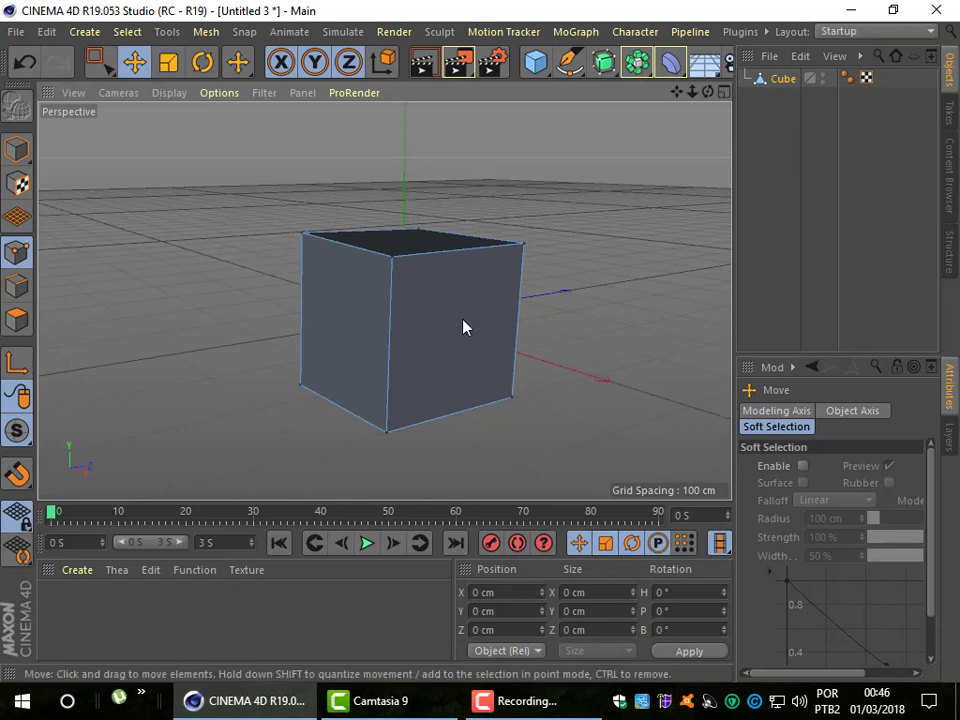
Step: Raise the top front corner point along Y to 107.662 cm
click(511, 397)
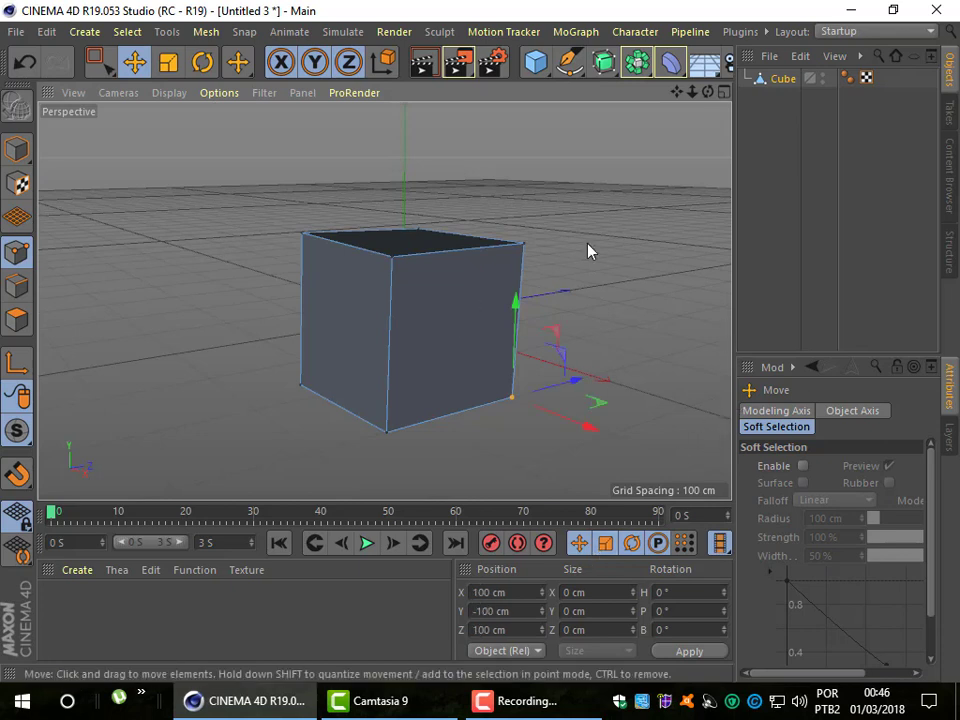
click(392, 258)
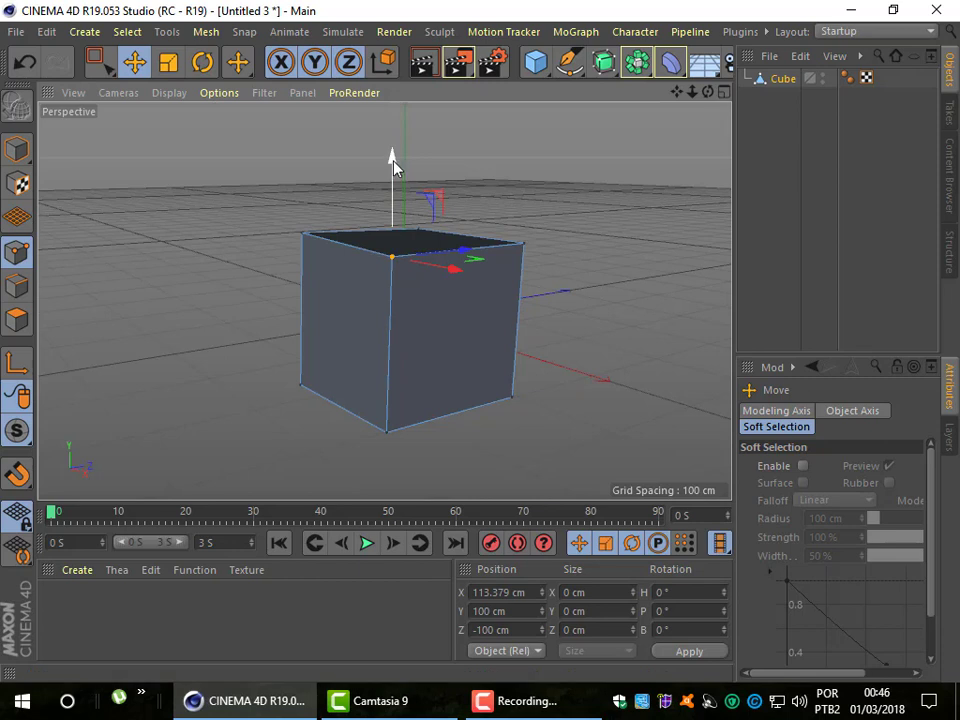
drag(393, 158, 400, 154)
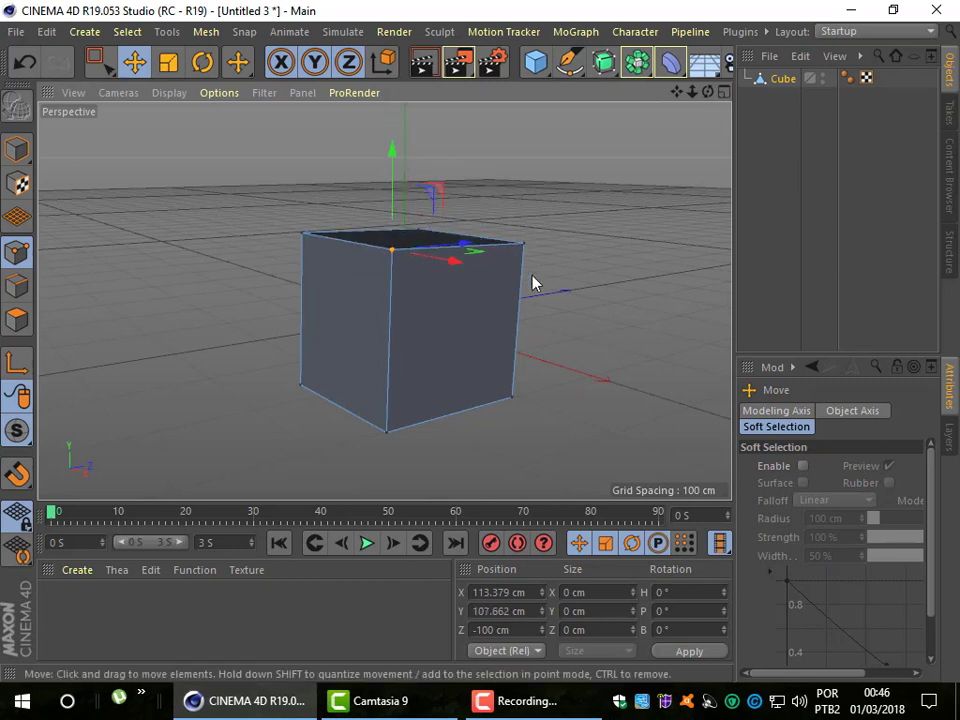
Step: Click through a few other vertices, pan the view, and leave nothing selected
click(452, 333)
click(452, 333)
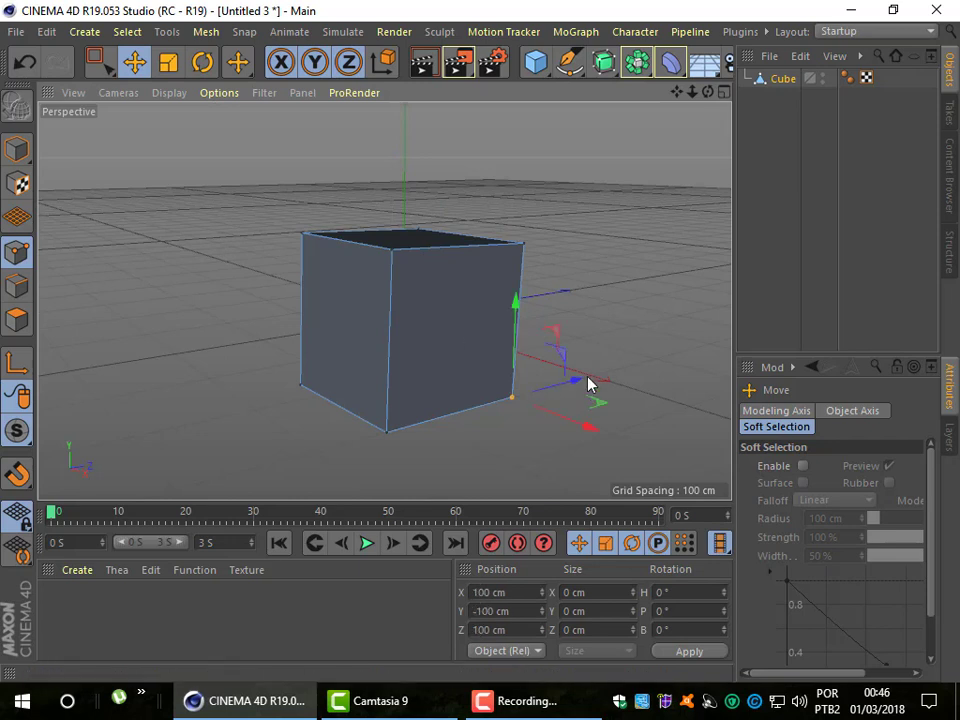
click(540, 259)
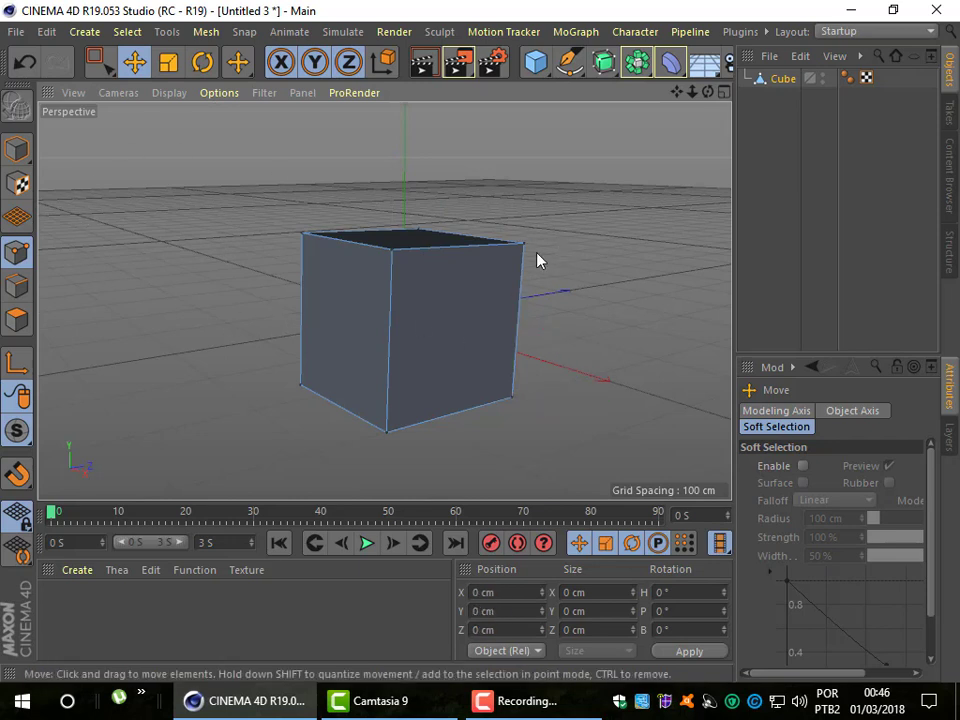
click(420, 229)
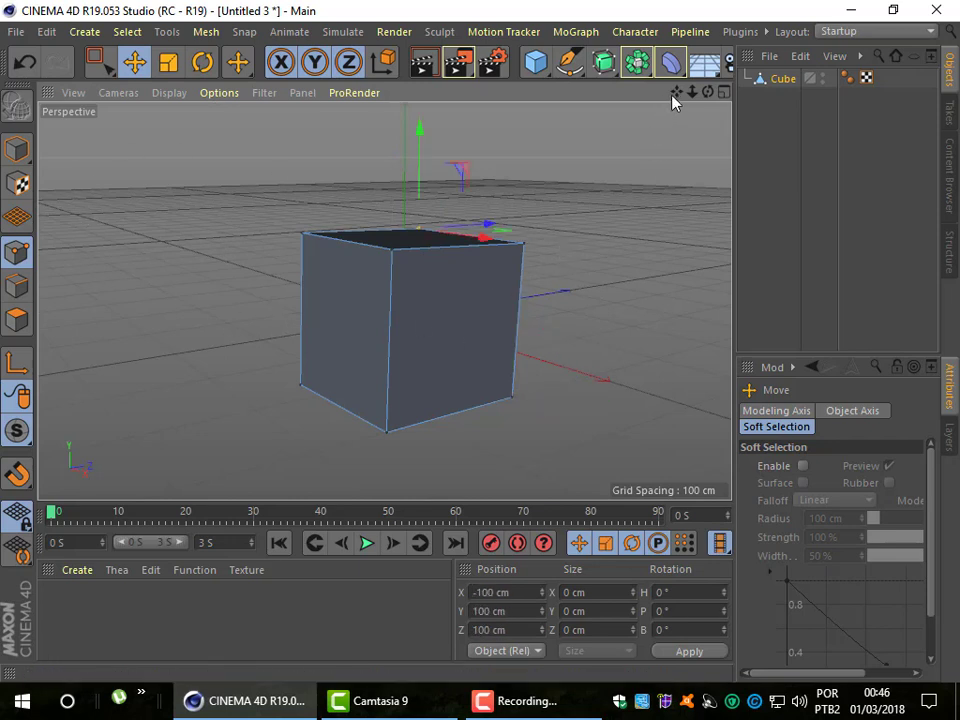
drag(677, 91, 641, 127)
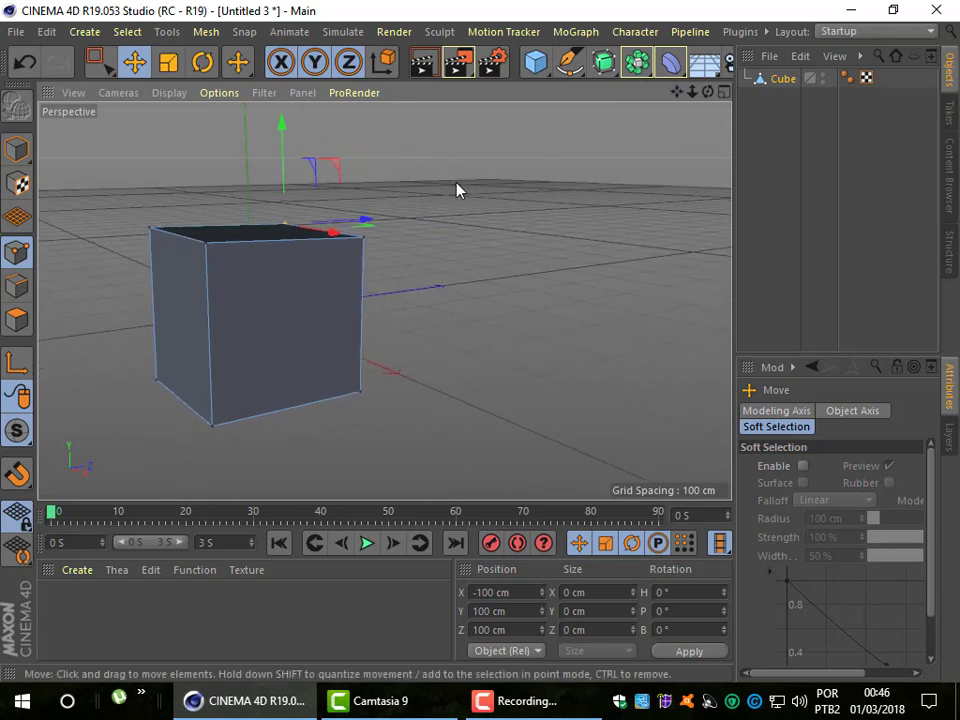
click(470, 165)
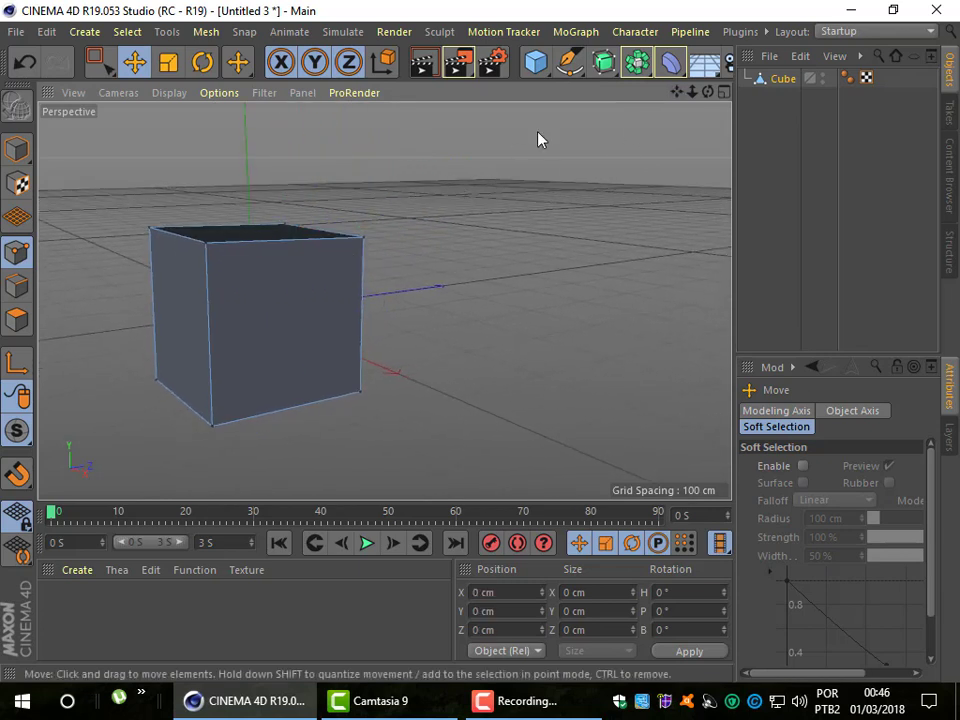
Step: Add a 100 cm-radius sphere and move it along X to the right of the cube
click(540, 64)
click(463, 128)
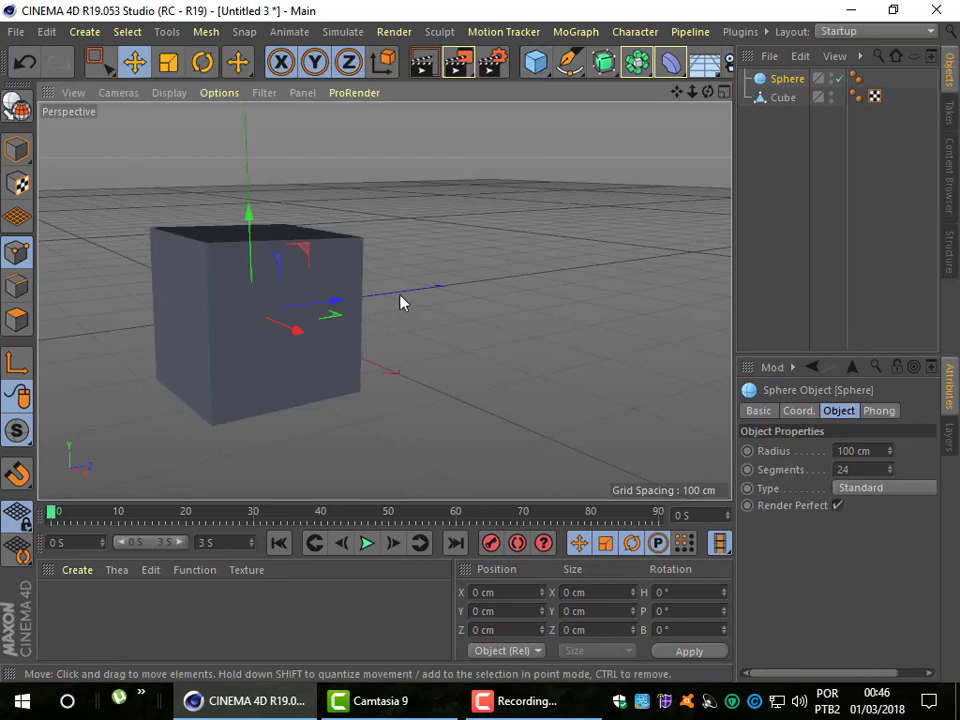
drag(320, 318, 608, 276)
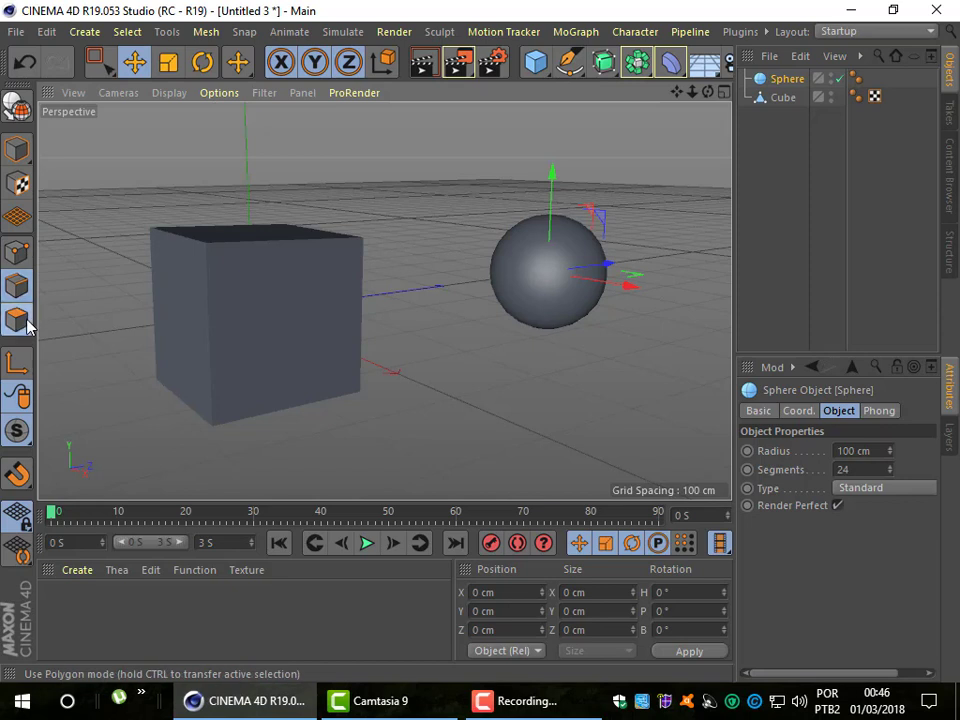
click(19, 255)
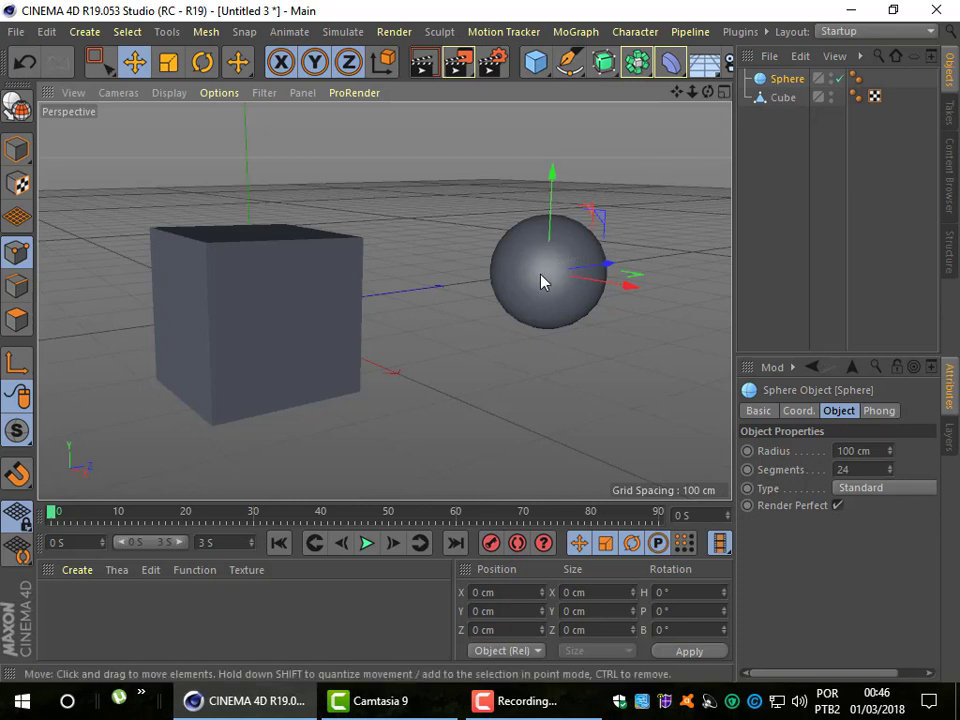
click(770, 97)
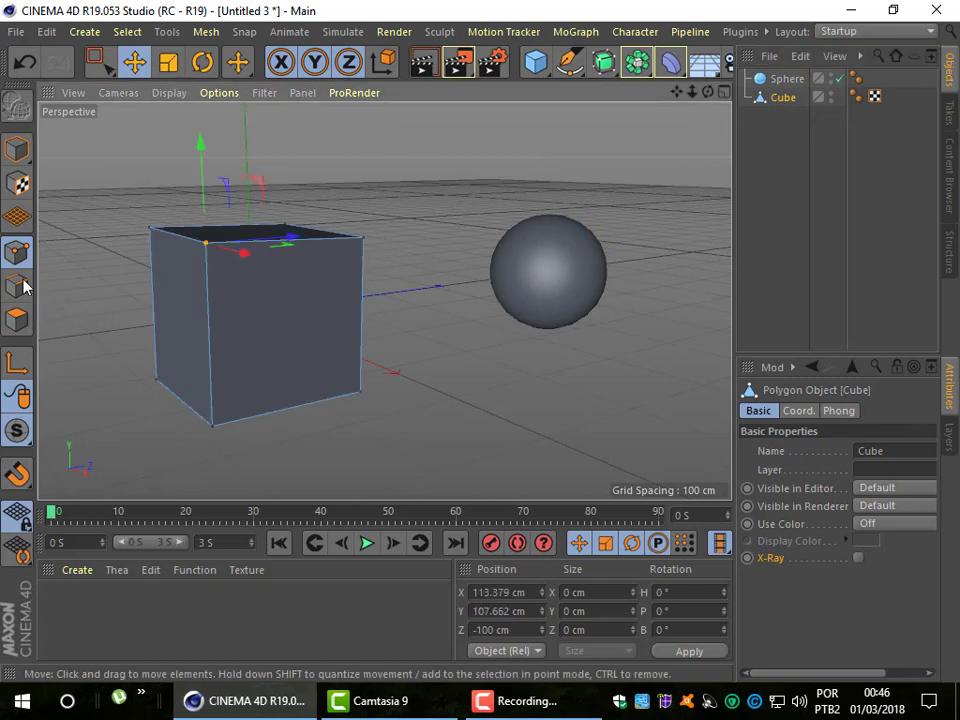
click(17, 330)
click(163, 284)
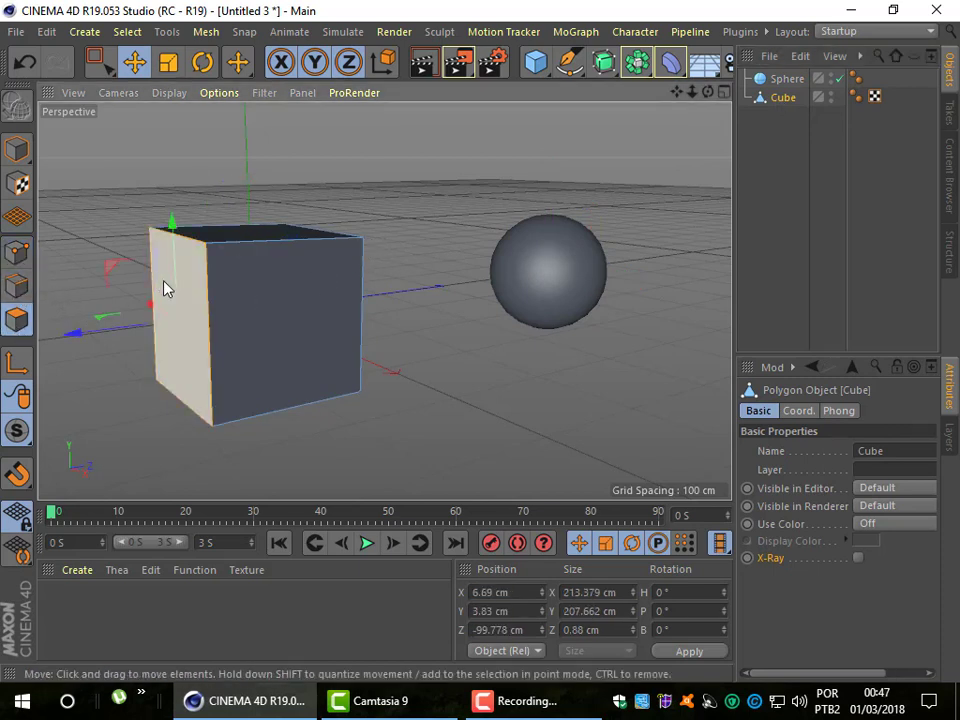
click(22, 256)
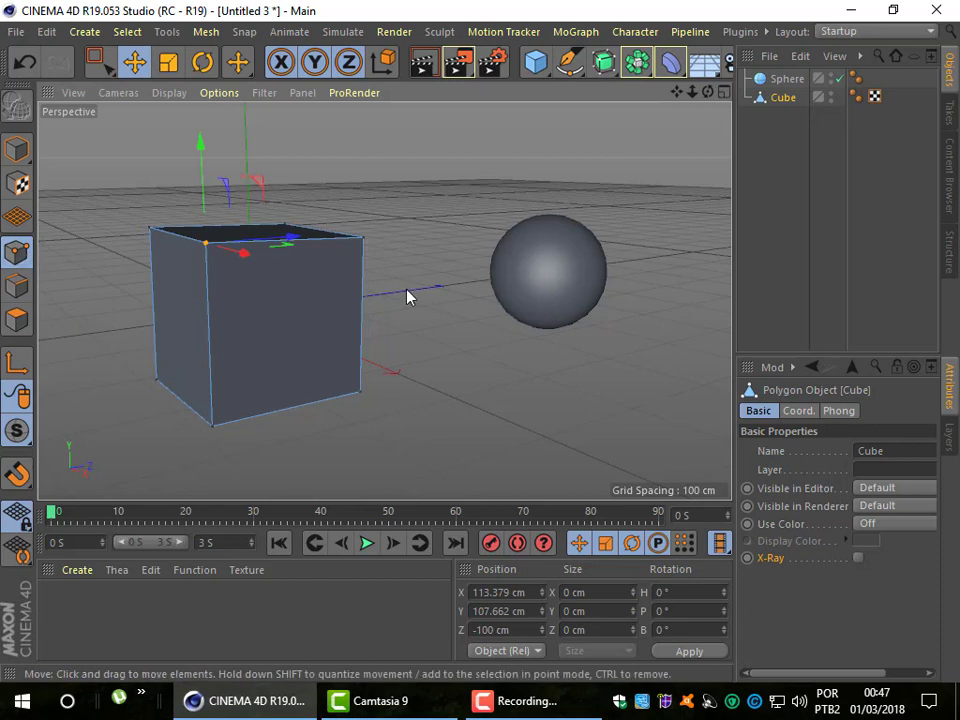
click(205, 243)
click(785, 78)
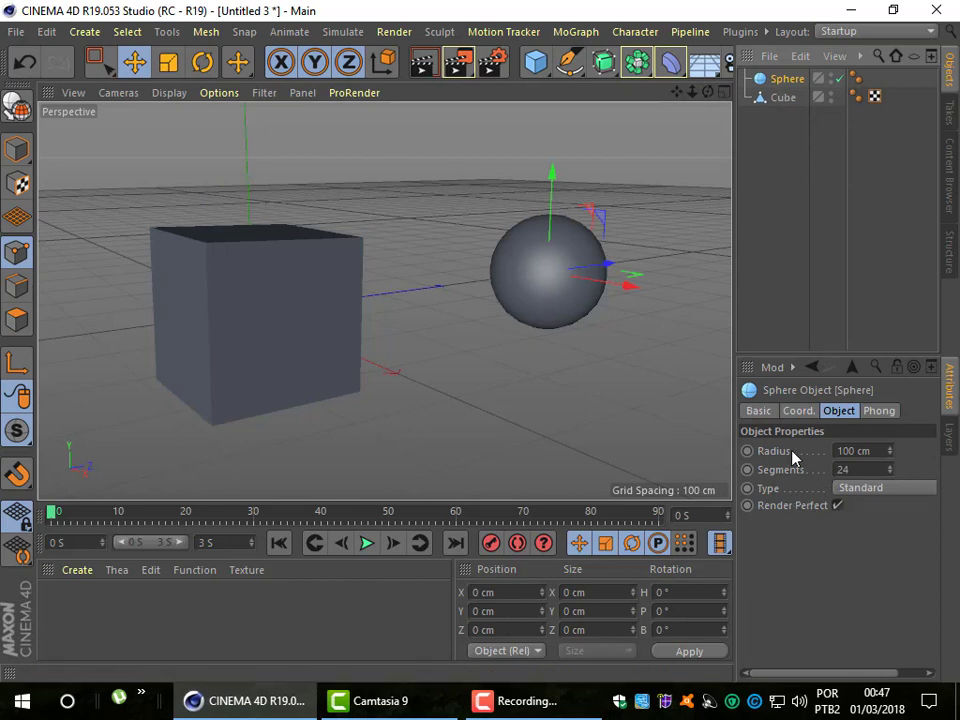
click(780, 98)
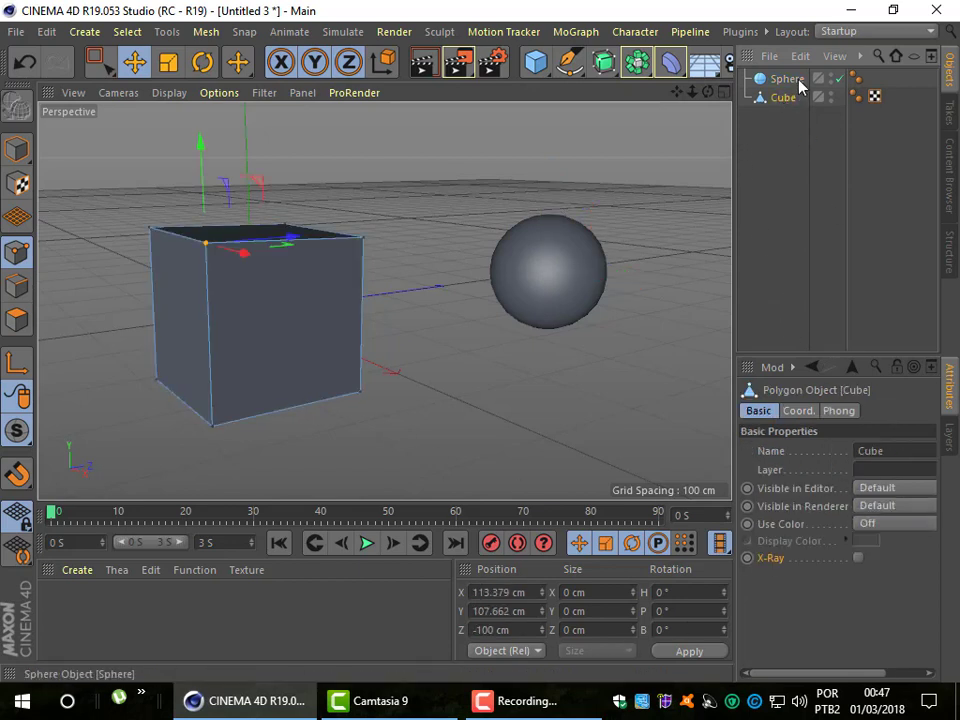
click(792, 80)
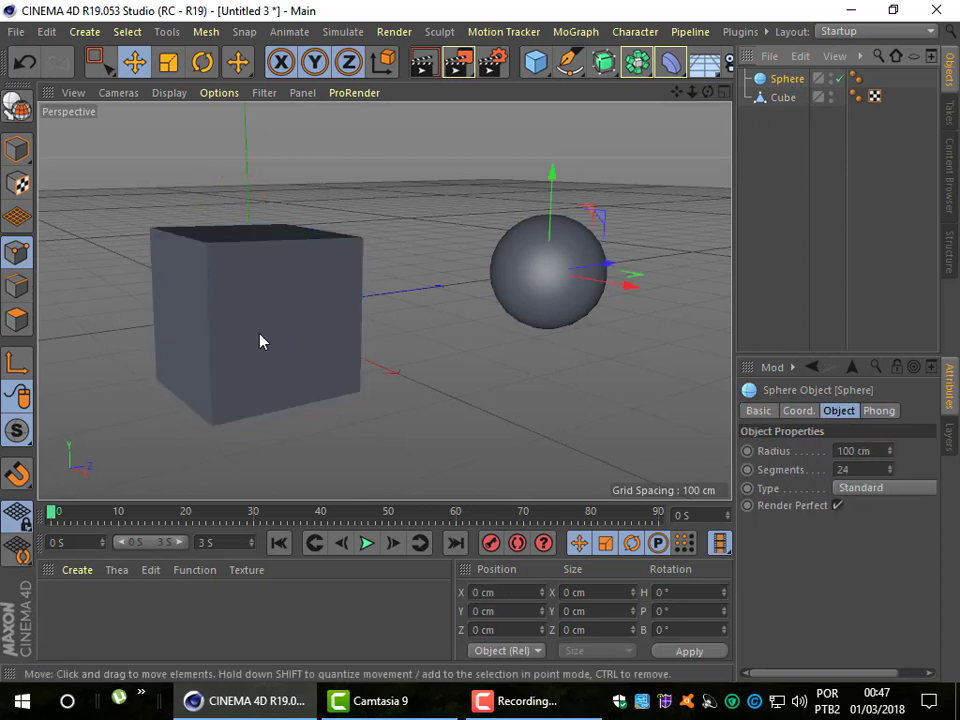